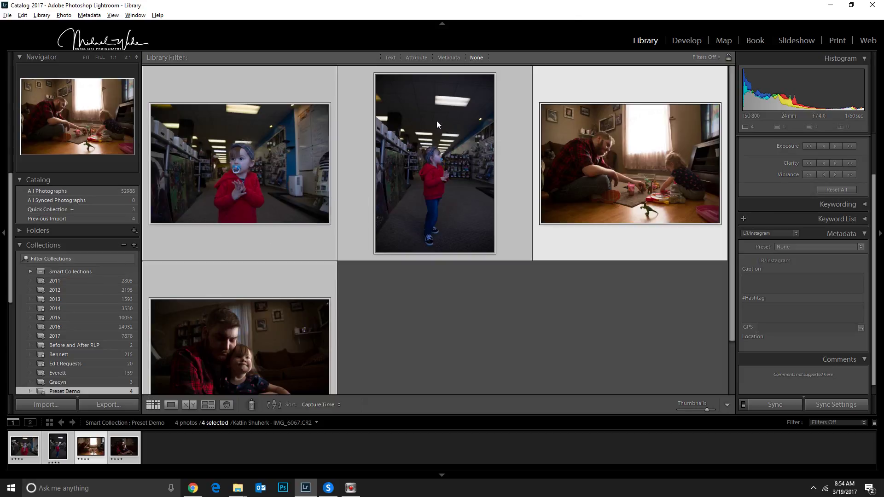
# Select the first Preset Demo photo, the girl with the pacifier
pyautogui.click(286, 175)
# Open the pacifier photo in Develop and zoom in on the girl's face and back out
pyautogui.click(682, 40)
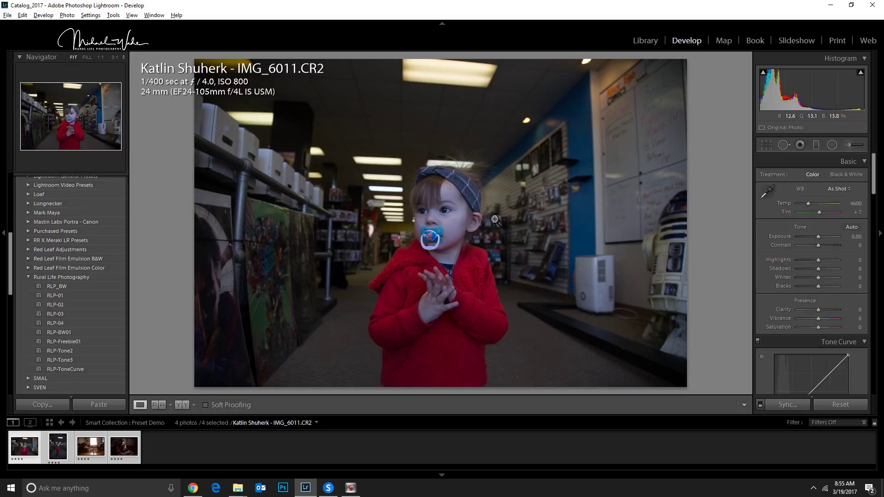
pyautogui.click(448, 212)
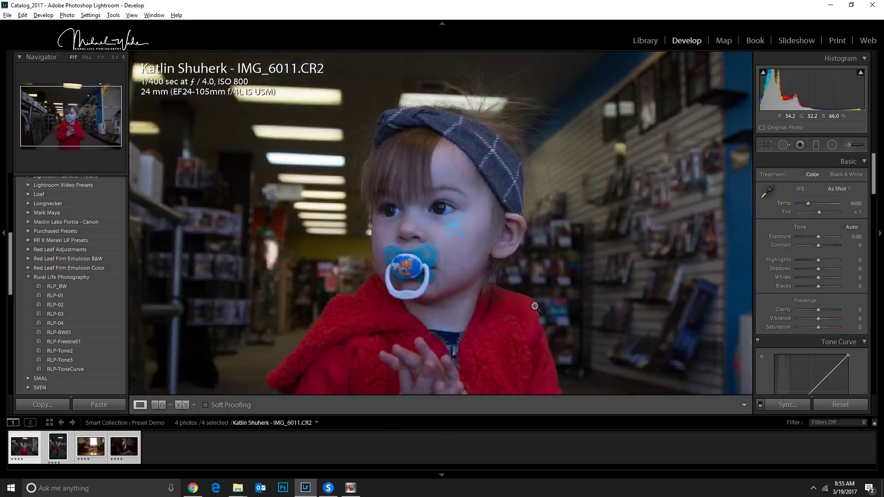
pyautogui.click(535, 307)
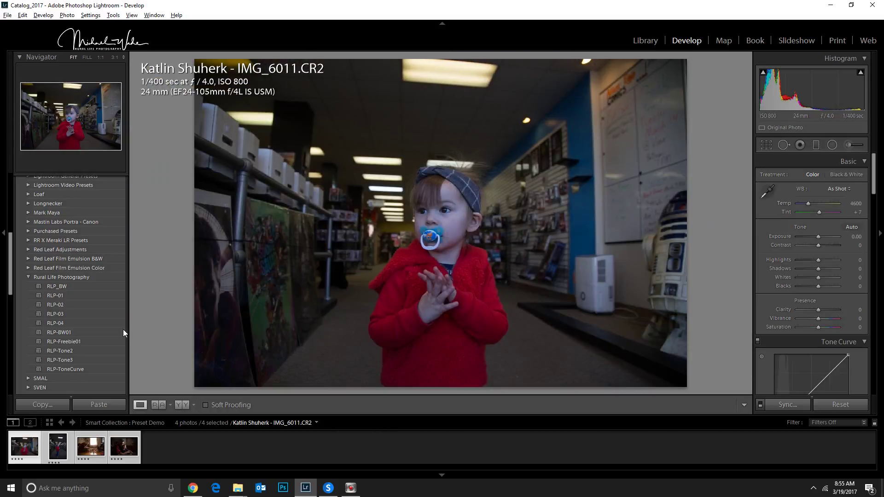
# Compare Rural Life presets RLP-01 through RLP-Tone3, settling on RLP-01
pyautogui.click(62, 296)
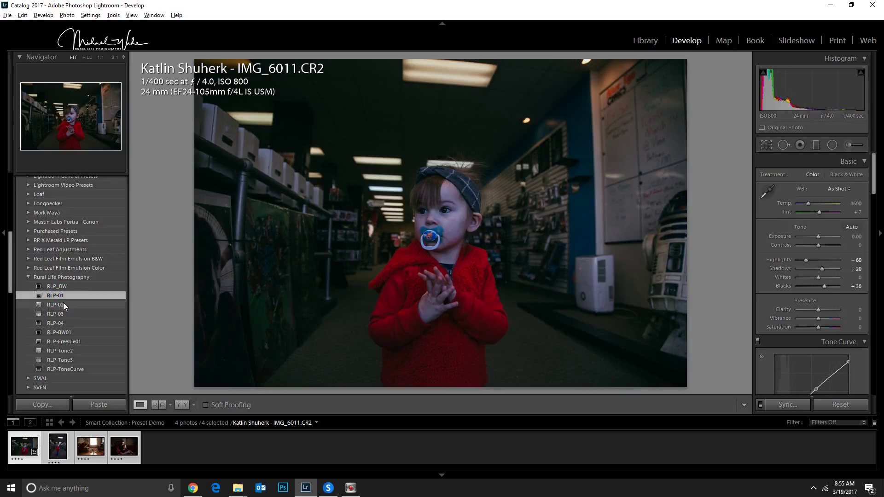
pyautogui.click(64, 305)
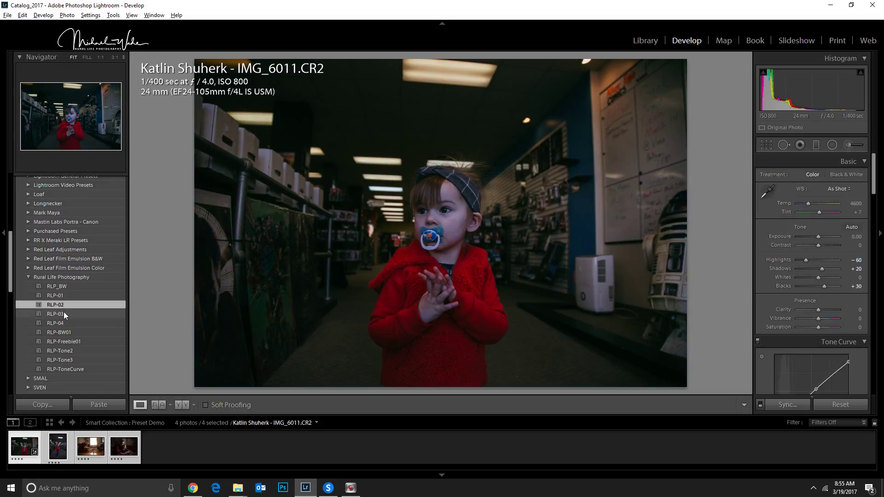
pyautogui.click(64, 312)
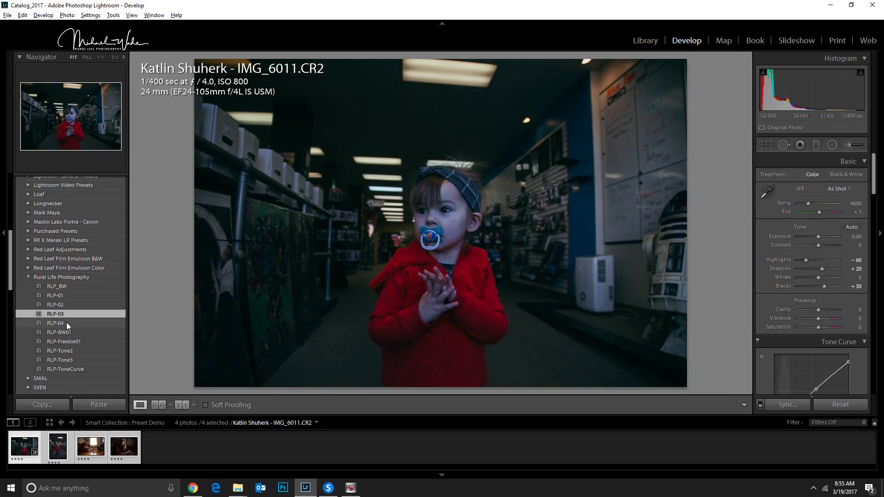
pyautogui.click(66, 323)
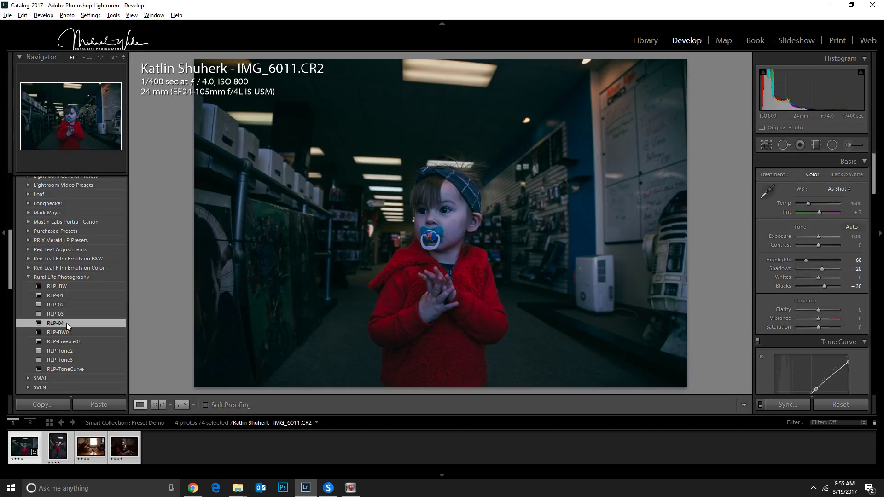
pyautogui.click(59, 350)
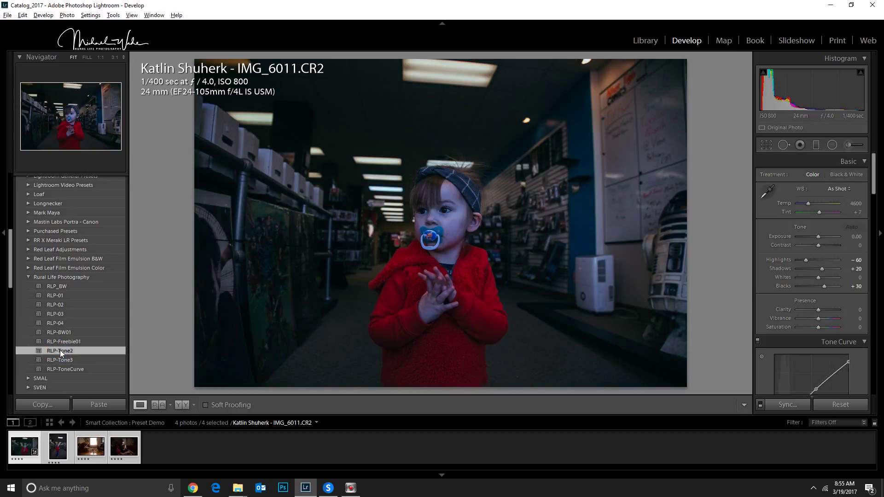
pyautogui.click(60, 360)
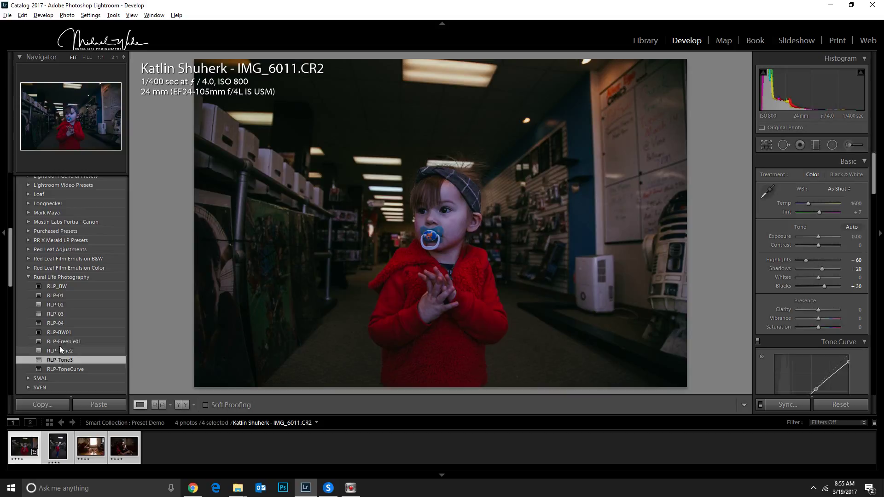
pyautogui.click(65, 295)
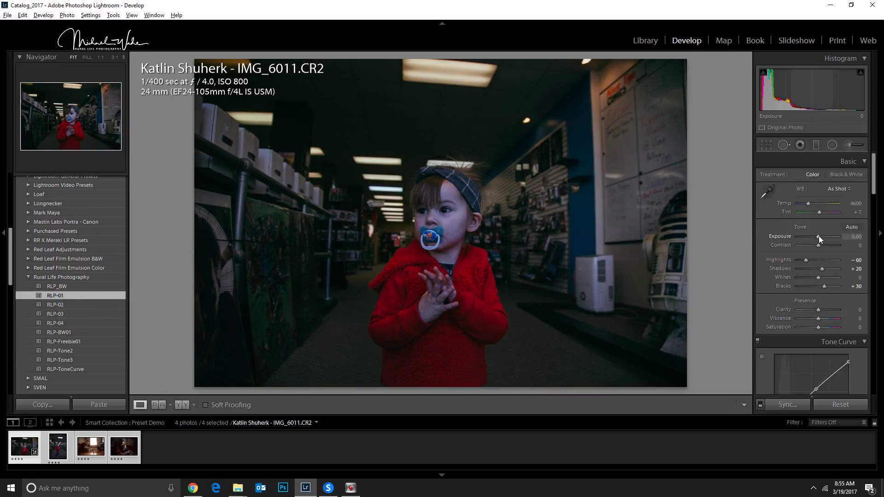
# Raise Exposure to +0.73 and warm the white balance to Temp 6382, Tint +2
pyautogui.moveTo(819, 237); pyautogui.dragTo(822, 237)
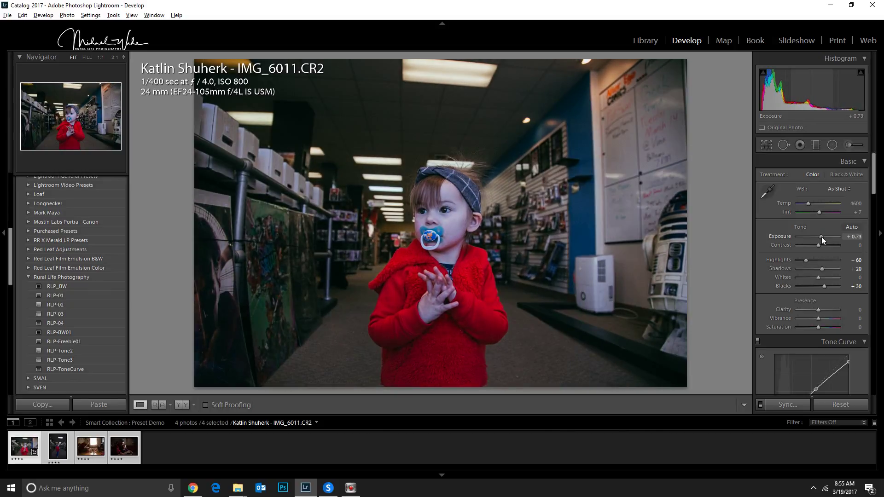
pyautogui.moveTo(808, 203); pyautogui.dragTo(816, 202)
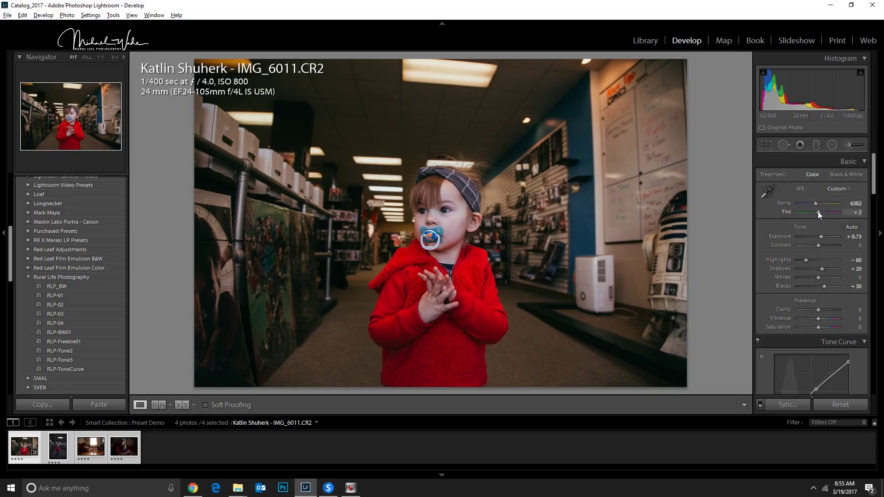
# Crop the photo tighter around the girl and reposition it within the frame
pyautogui.click(767, 145)
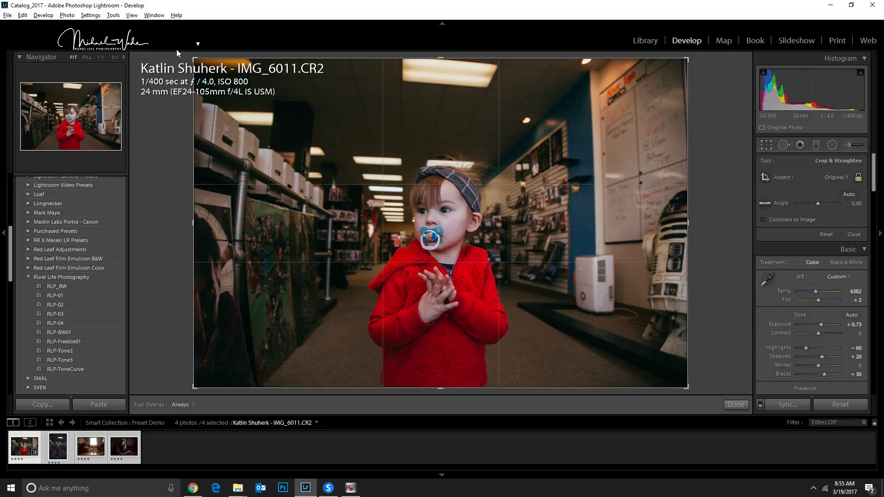
pyautogui.moveTo(193, 59); pyautogui.dragTo(299, 128)
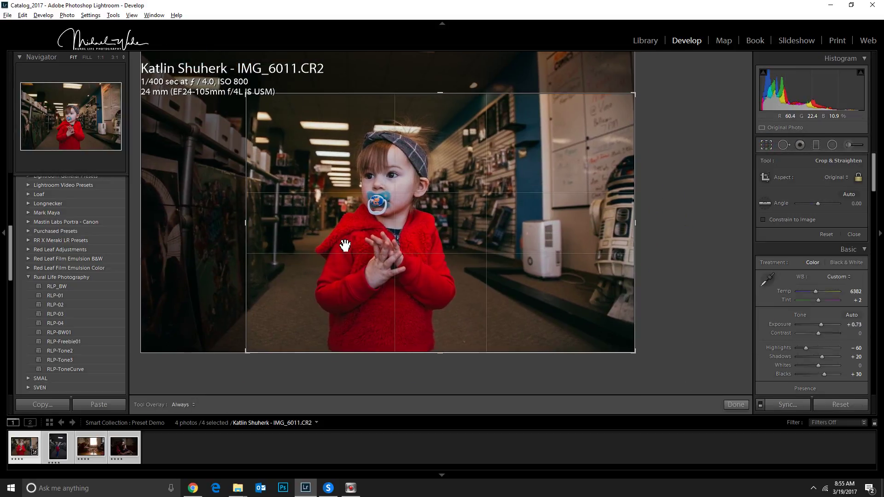
pyautogui.moveTo(346, 245); pyautogui.dragTo(450, 292)
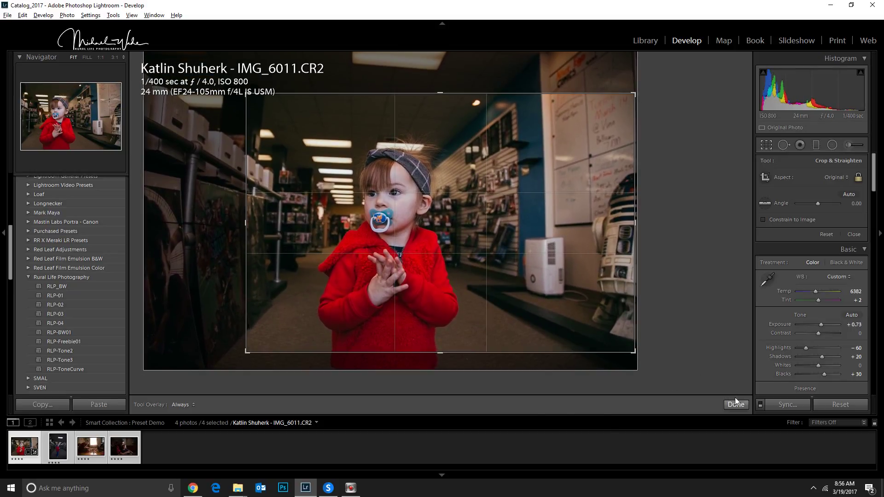
pyautogui.click(735, 403)
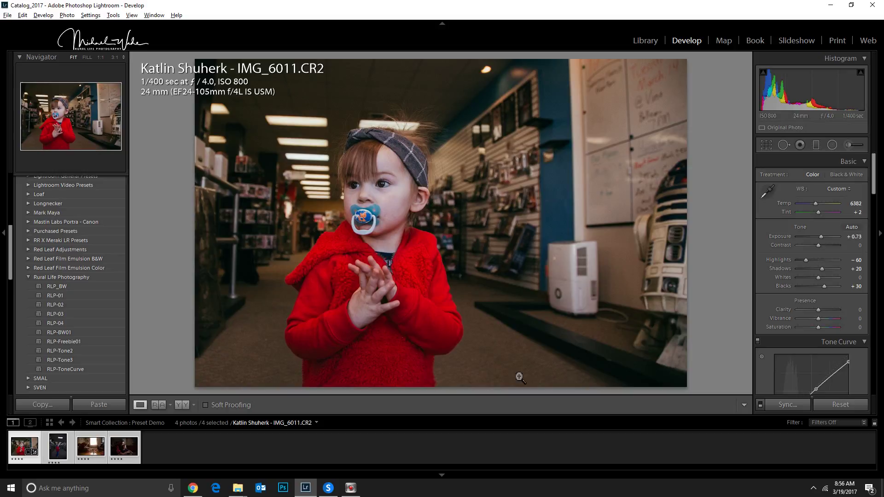
# Reset the Effects Grain Amount to 0
pyautogui.moveTo(874, 192); pyautogui.dragTo(875, 361)
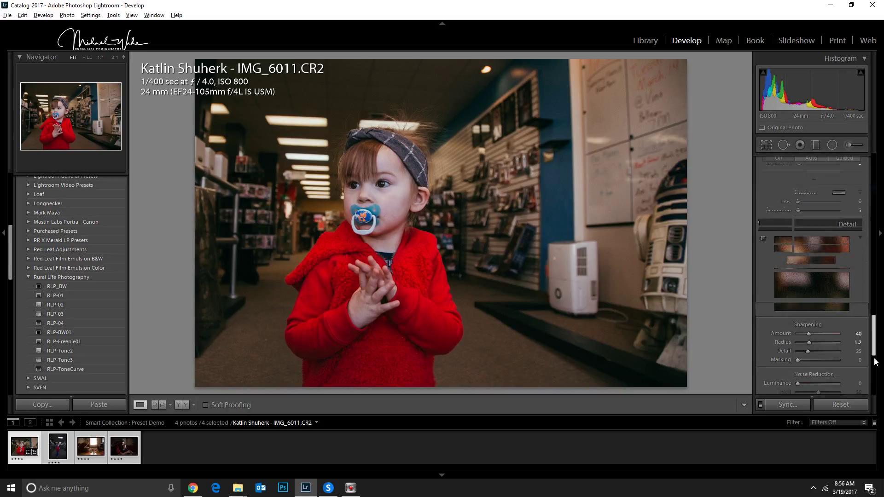
pyautogui.scroll(-5, 824, 200)
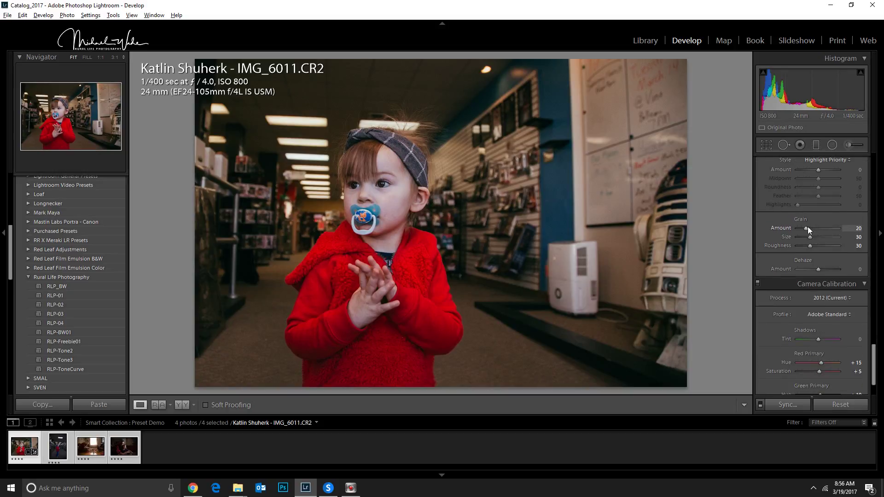
pyautogui.doubleClick(807, 228)
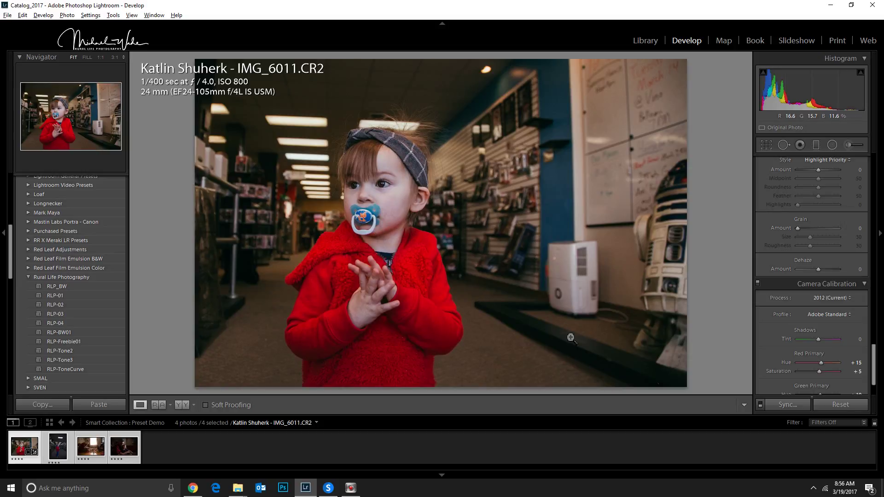
# Open the second store-aisle photo in Develop and straighten it by −1.05°
pyautogui.click(645, 40)
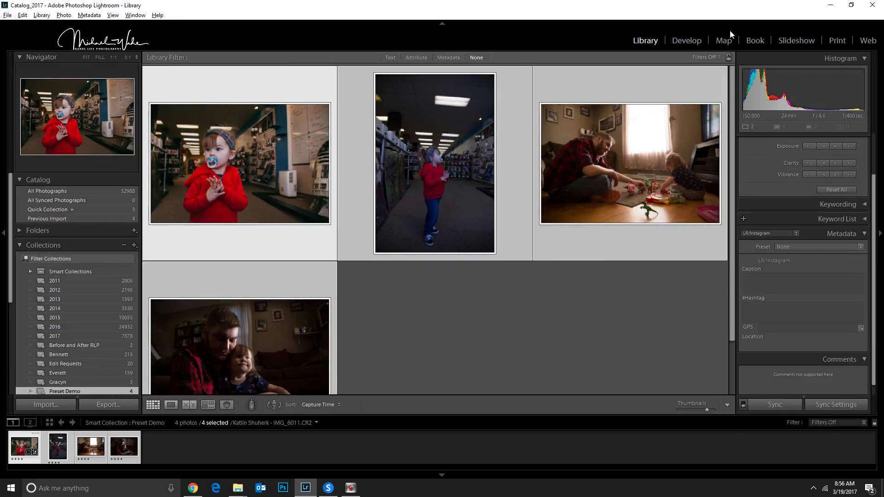
pyautogui.click(694, 40)
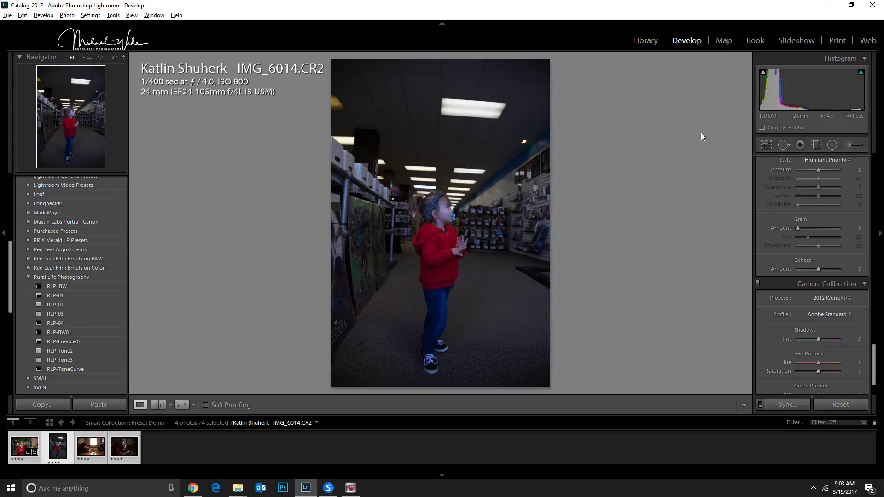
pyautogui.click(766, 146)
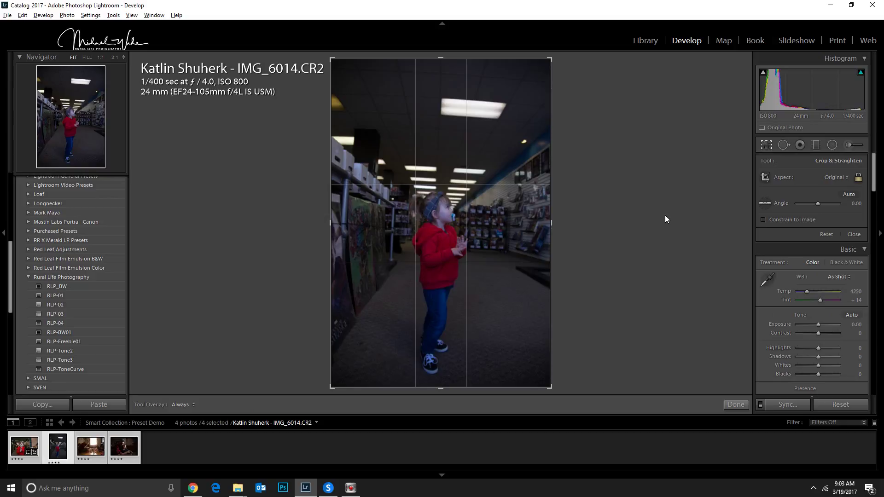
pyautogui.moveTo(667, 215); pyautogui.dragTo(669, 211)
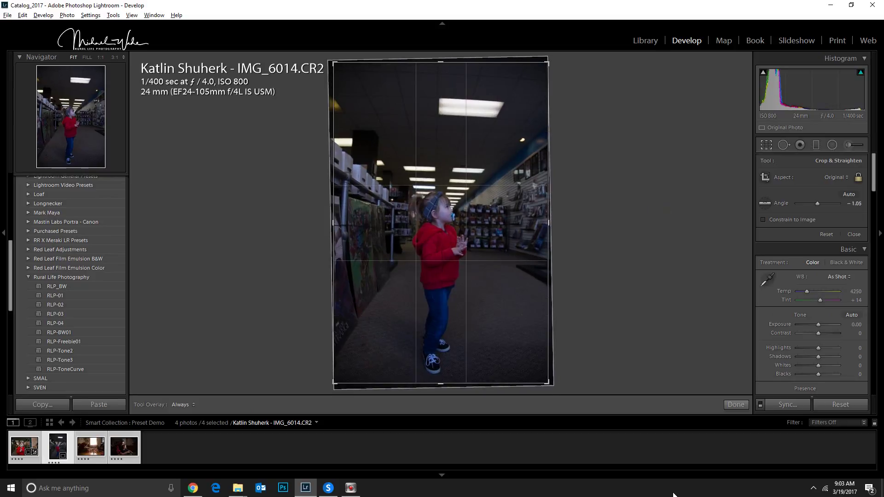
pyautogui.click(736, 405)
# Apply preset RLP-02, raise Exposure to +0.96, and warm to Temp 6045, Tint +5
pyautogui.click(58, 304)
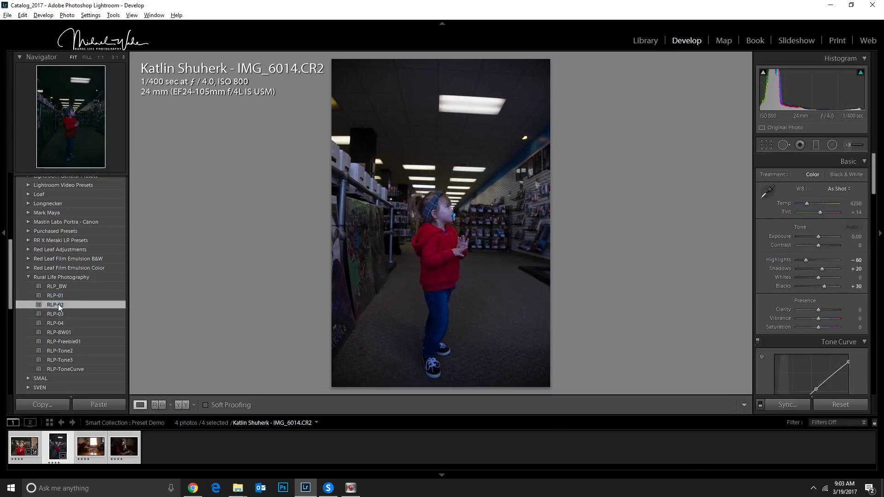
pyautogui.click(61, 296)
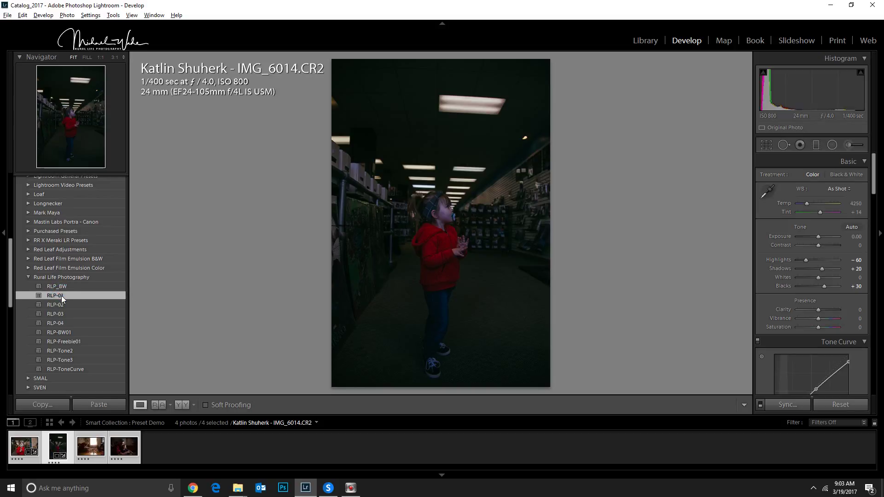
pyautogui.click(56, 306)
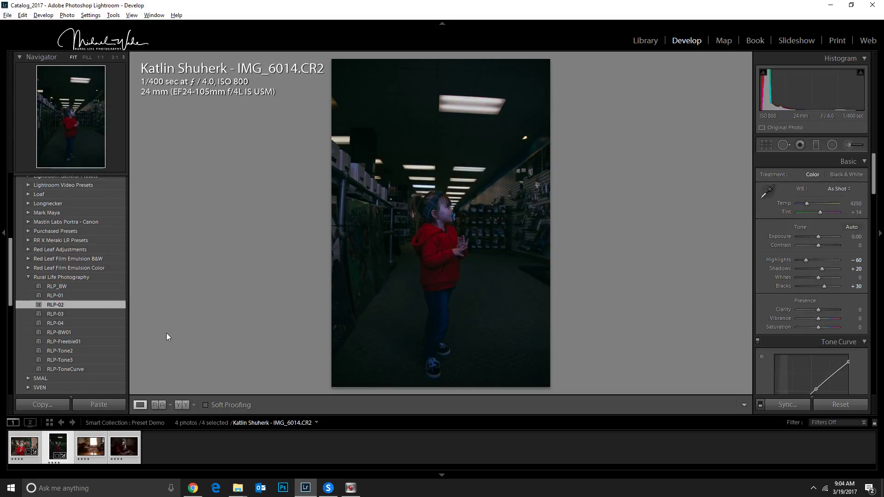
pyautogui.moveTo(818, 237); pyautogui.dragTo(823, 237)
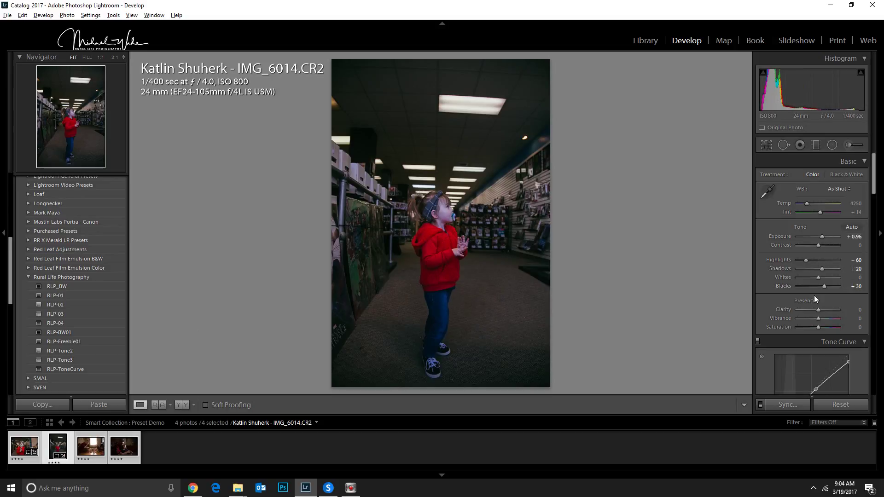
pyautogui.moveTo(808, 202); pyautogui.dragTo(818, 212)
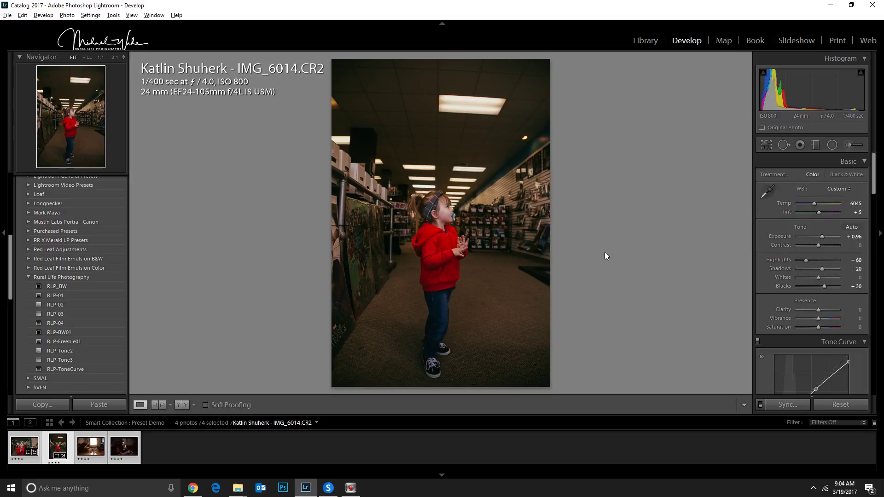
# Zoom to 1:1, drag Grain Amount to 0, and check the photo at Fit view
pyautogui.click(453, 230)
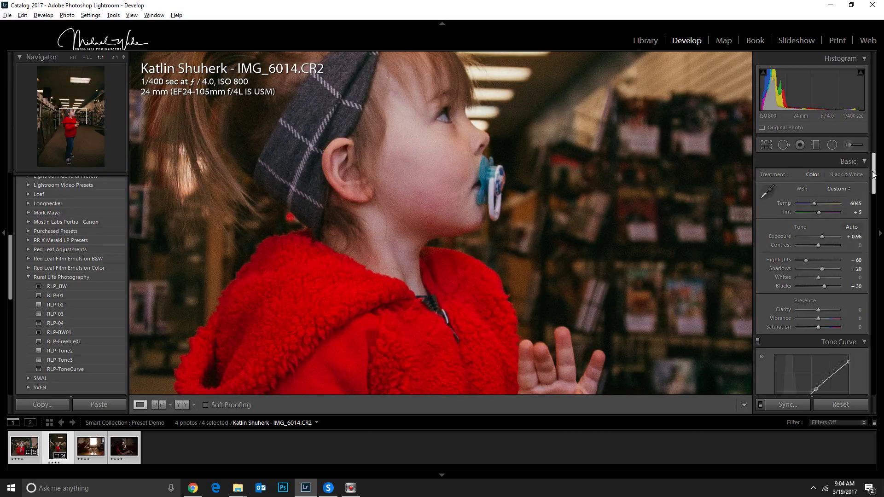
pyautogui.moveTo(873, 174); pyautogui.dragTo(874, 361)
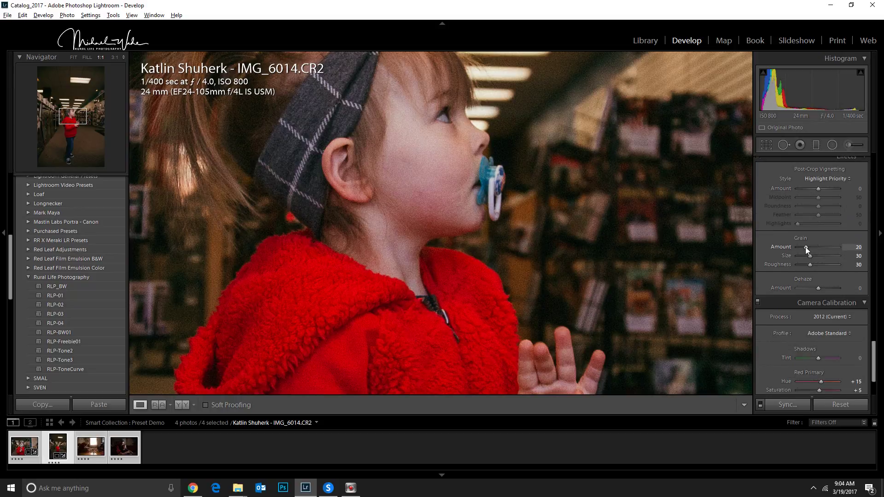
pyautogui.moveTo(806, 249); pyautogui.dragTo(675, 248)
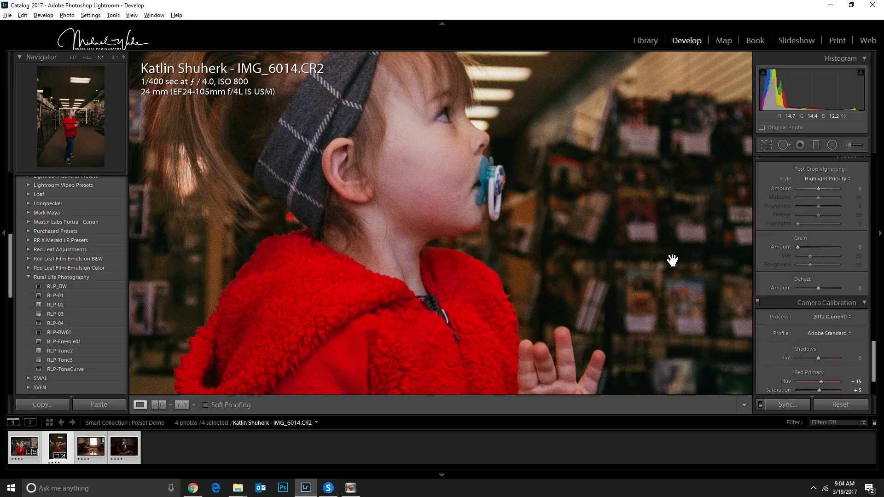
pyautogui.click(644, 253)
pyautogui.click(644, 253)
pyautogui.click(644, 255)
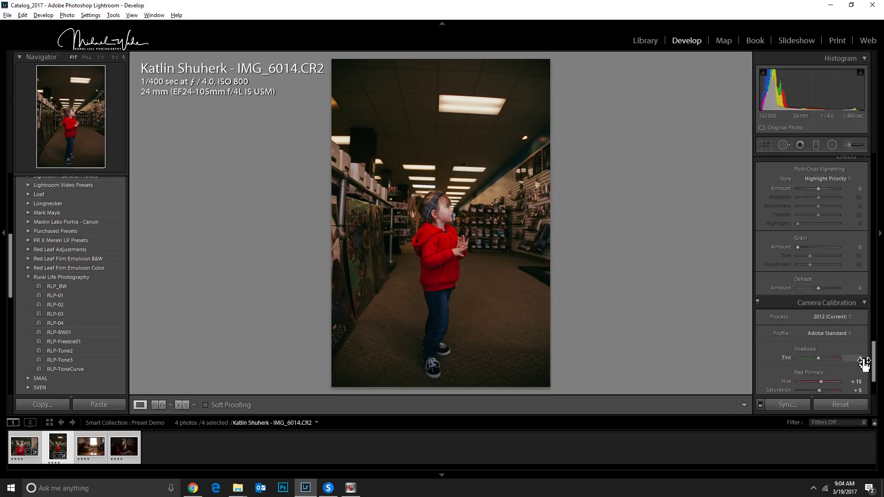
# Lower HSL Blue Saturation to −56 and Luminance to −26, then return to Library
pyautogui.moveTo(875, 361); pyautogui.dragTo(872, 226)
pyautogui.click(789, 178)
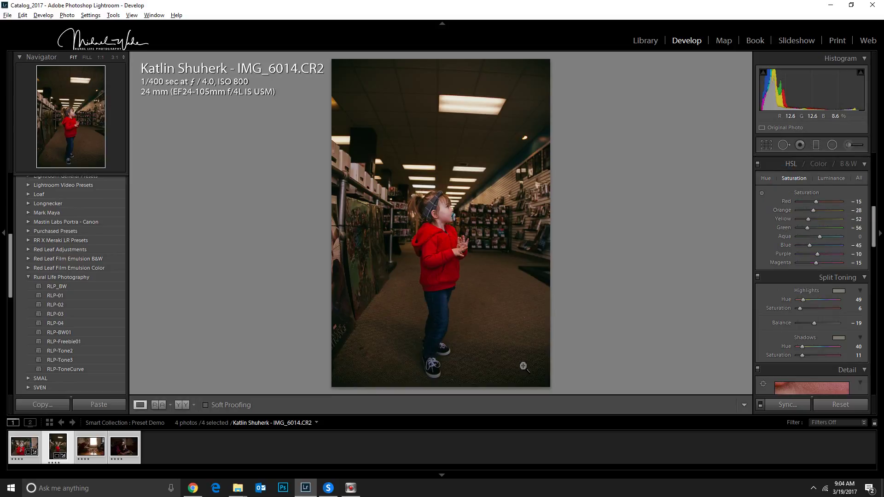
pyautogui.moveTo(809, 246); pyautogui.dragTo(806, 247)
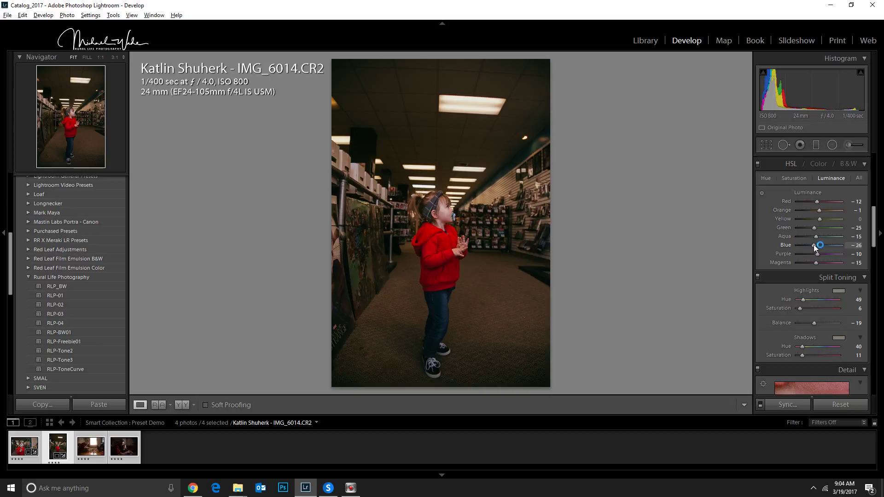
pyautogui.click(656, 273)
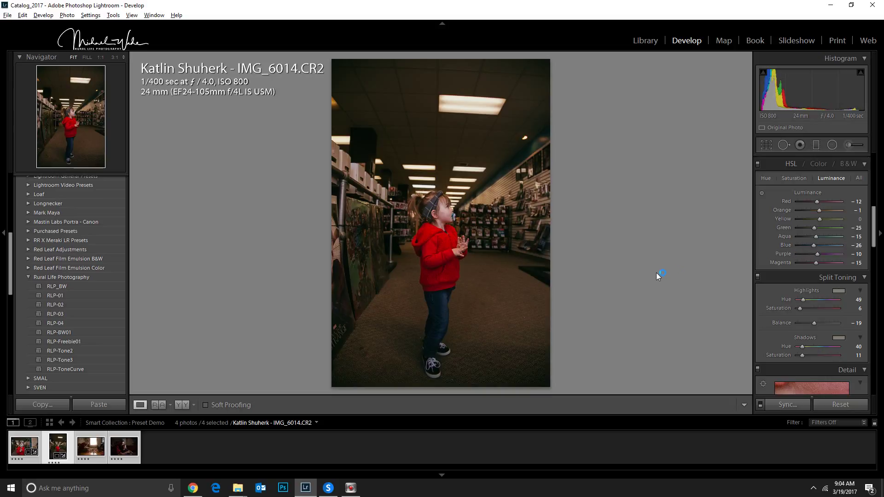
pyautogui.click(647, 40)
# Open the photo of the man and girl playing in Develop with preset RLP-03
pyautogui.press('g')
pyautogui.click(611, 165)
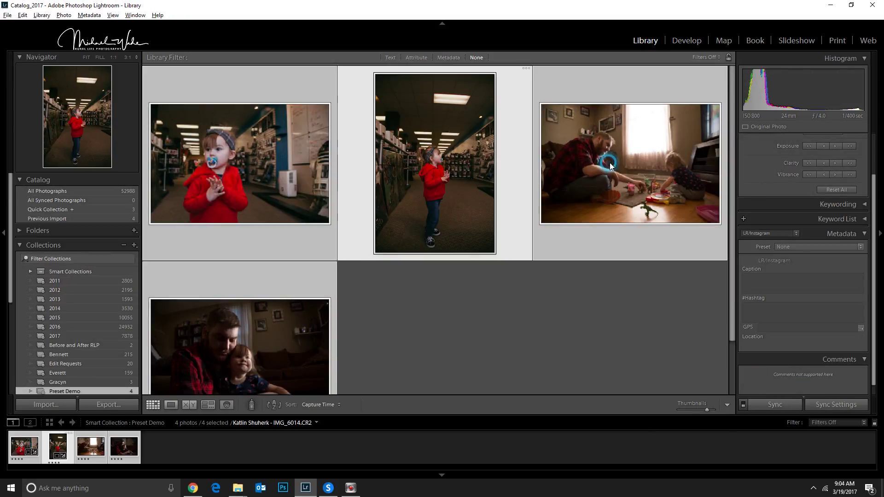
pyautogui.click(690, 40)
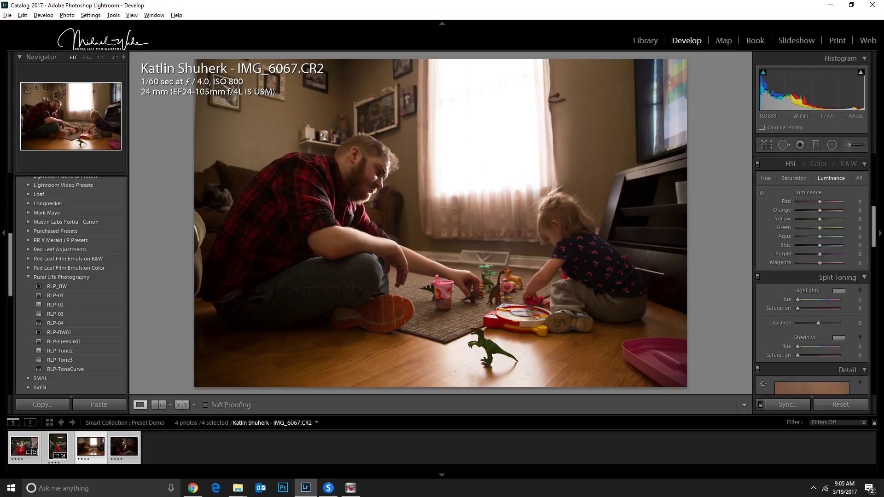
pyautogui.scroll(5, 863, 226)
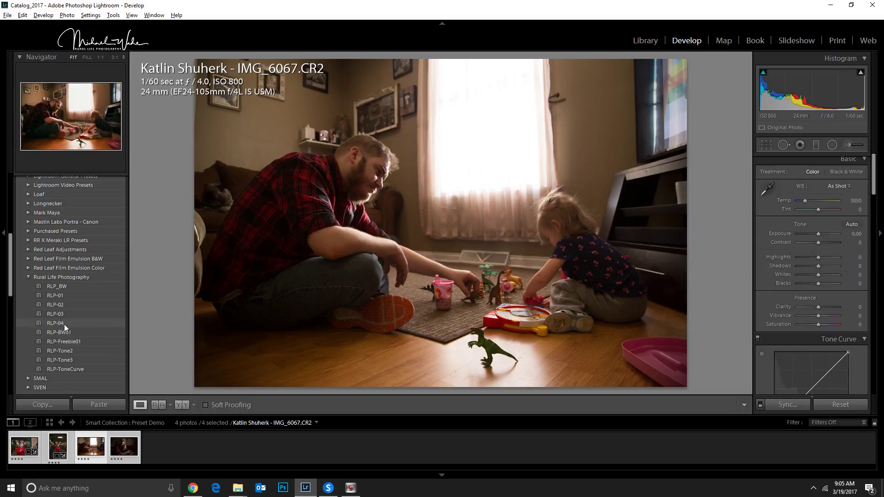
pyautogui.click(64, 312)
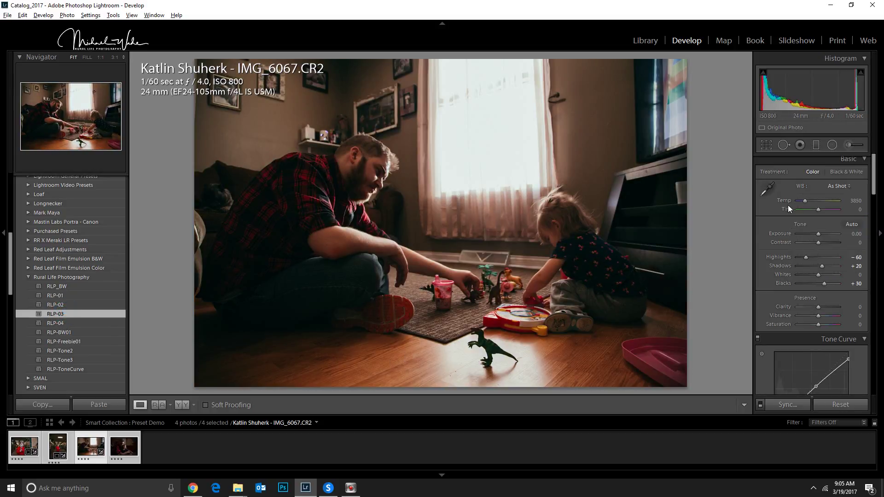
# Straighten the floor-play photo by 1.97° and lower Exposure to −0.51
pyautogui.click(767, 145)
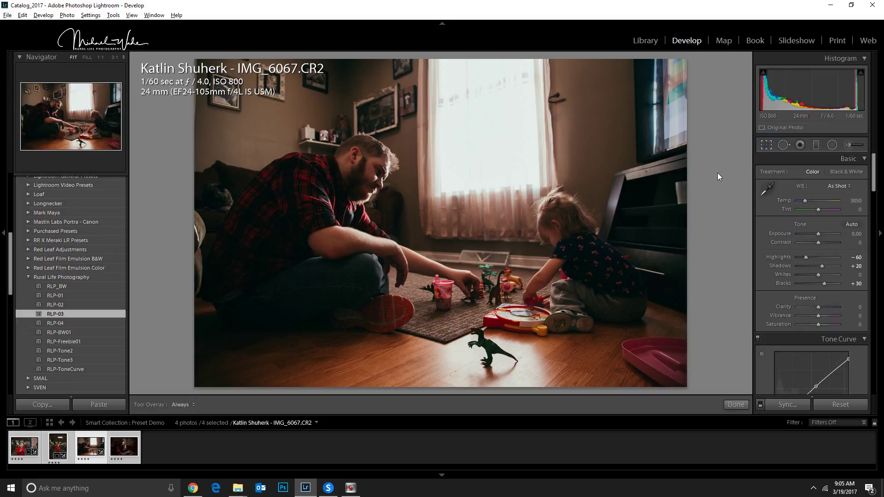
pyautogui.moveTo(716, 158); pyautogui.dragTo(740, 301)
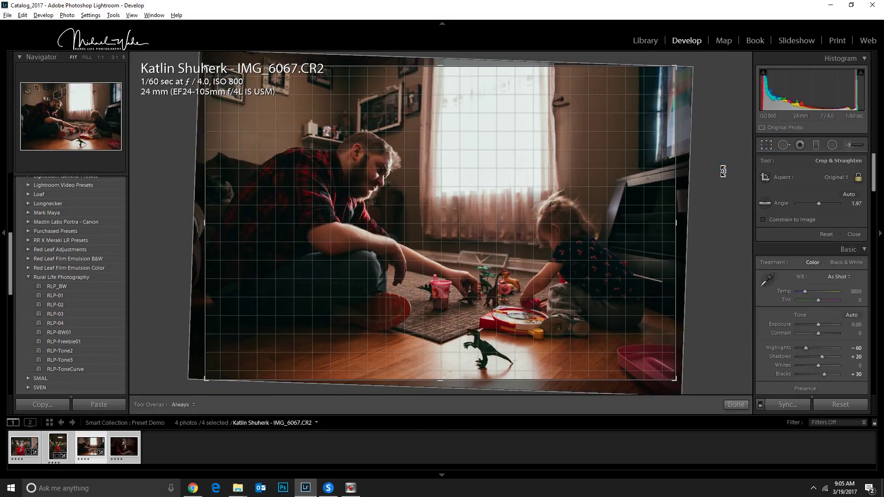
pyautogui.click(744, 404)
pyautogui.moveTo(818, 236); pyautogui.dragTo(801, 261)
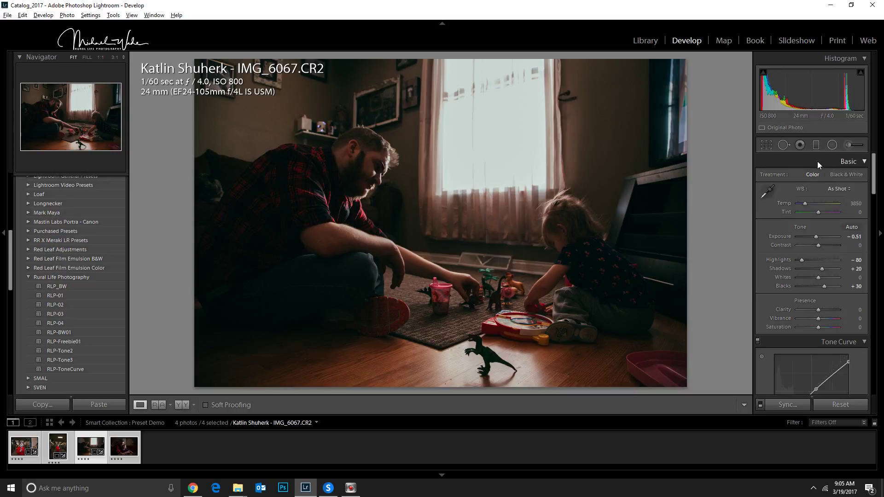
pyautogui.click(832, 145)
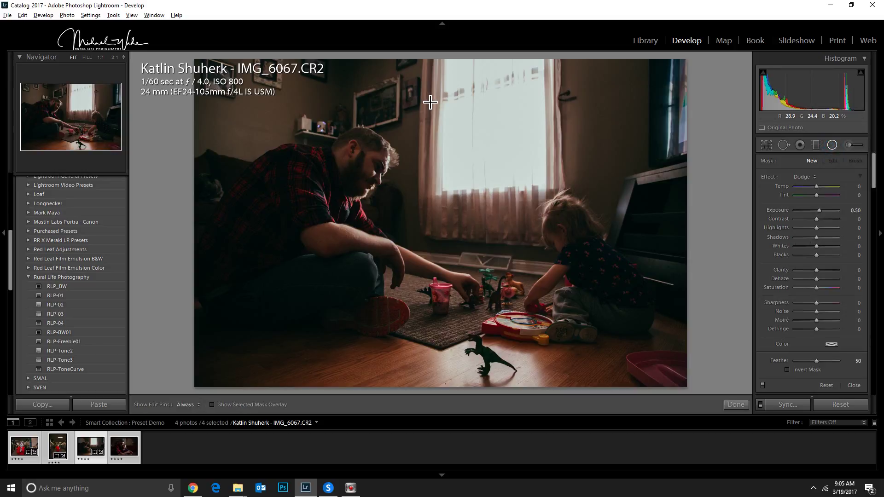
# Draw an inverted radial filter ellipse positioned over the man and girl
pyautogui.moveTo(419, 98); pyautogui.dragTo(565, 370)
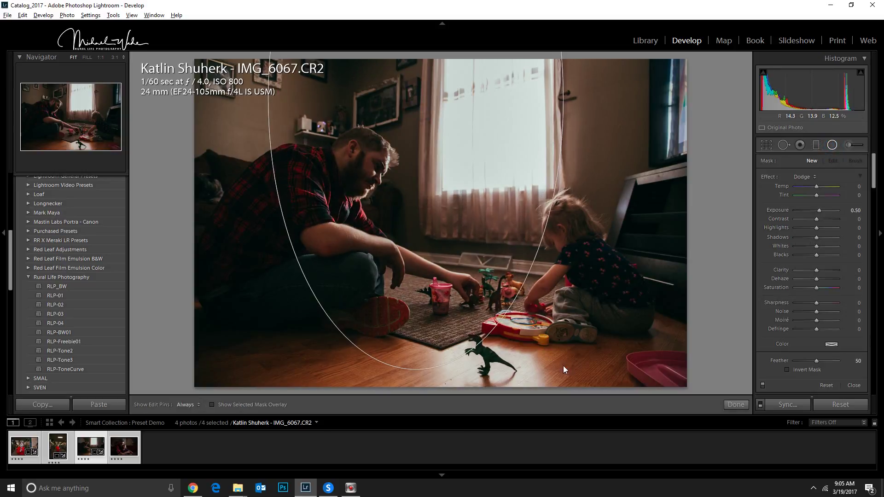
pyautogui.moveTo(458, 201); pyautogui.dragTo(491, 305)
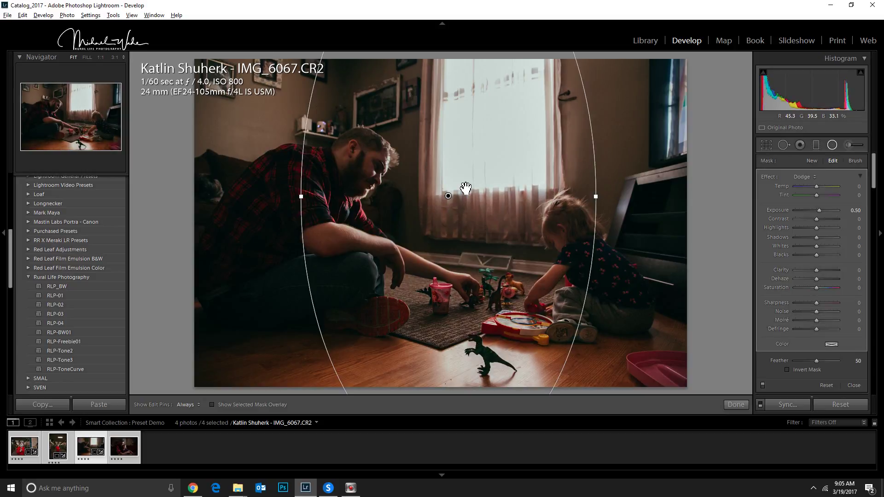
pyautogui.moveTo(466, 188); pyautogui.dragTo(465, 200)
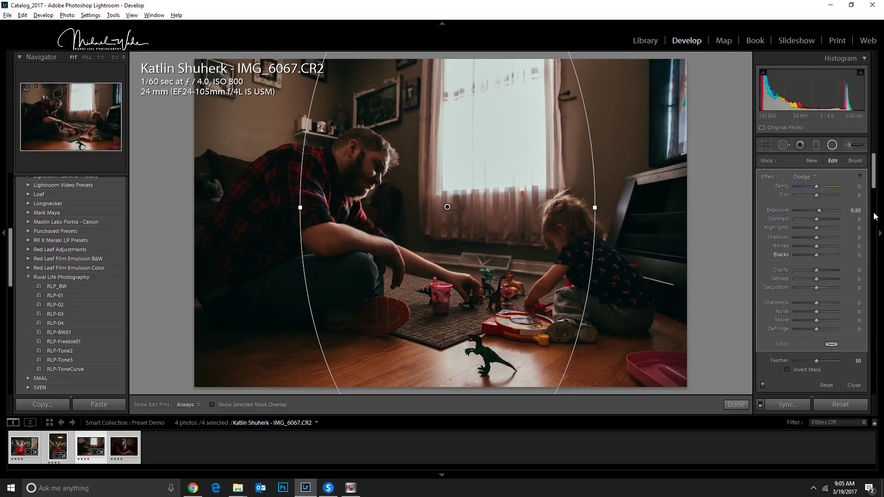
pyautogui.click(787, 369)
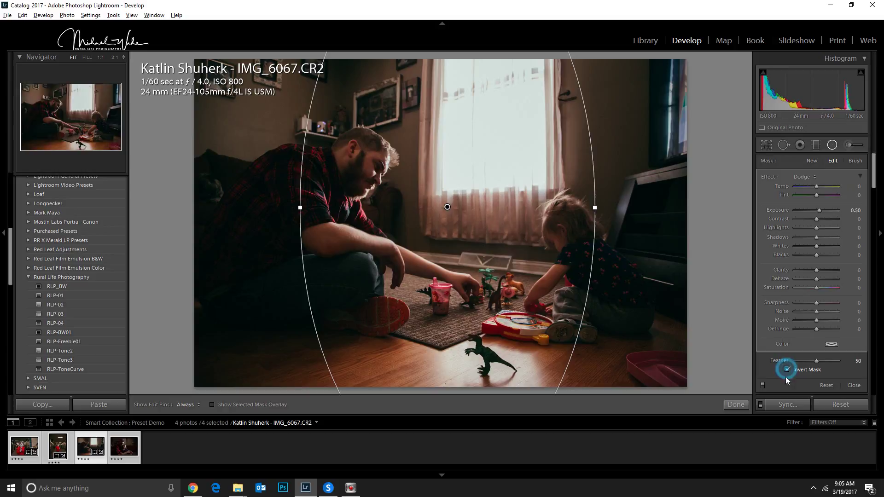
# Give the radial filter Exposure +0.87, Shadows 26, Temp 7 and Tint 9
pyautogui.click(822, 211)
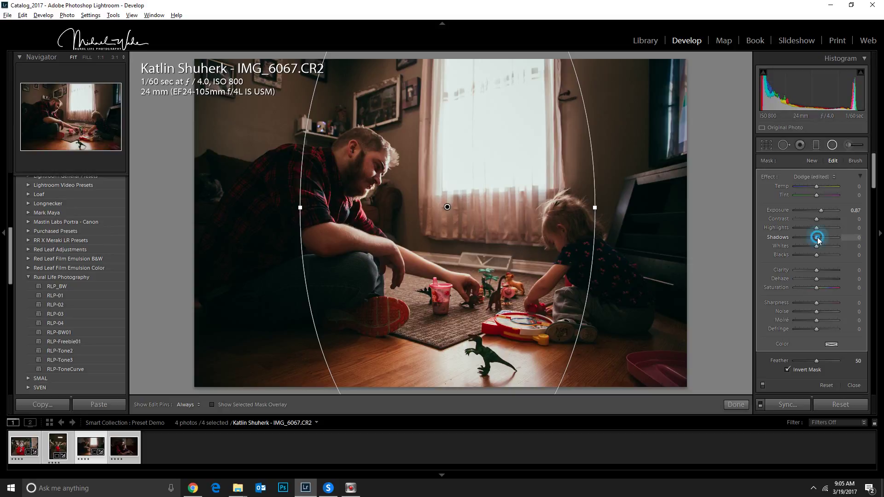
pyautogui.moveTo(818, 238); pyautogui.dragTo(822, 238)
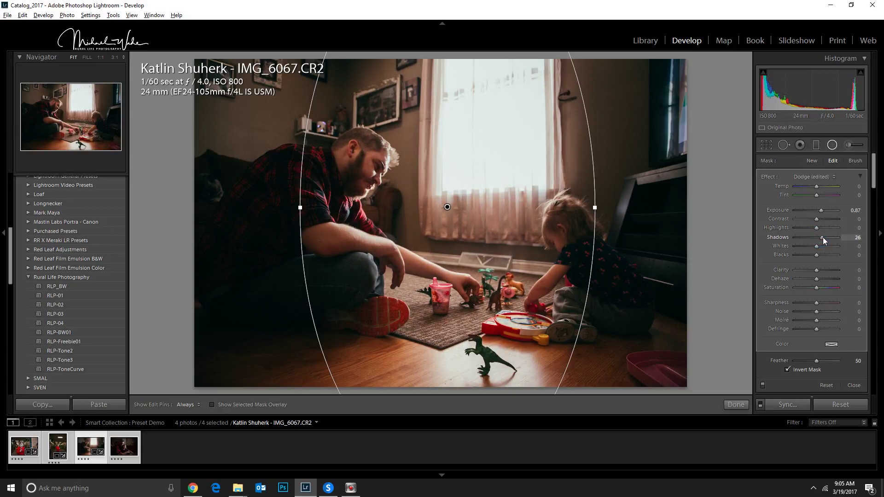
pyautogui.moveTo(818, 187); pyautogui.dragTo(816, 195)
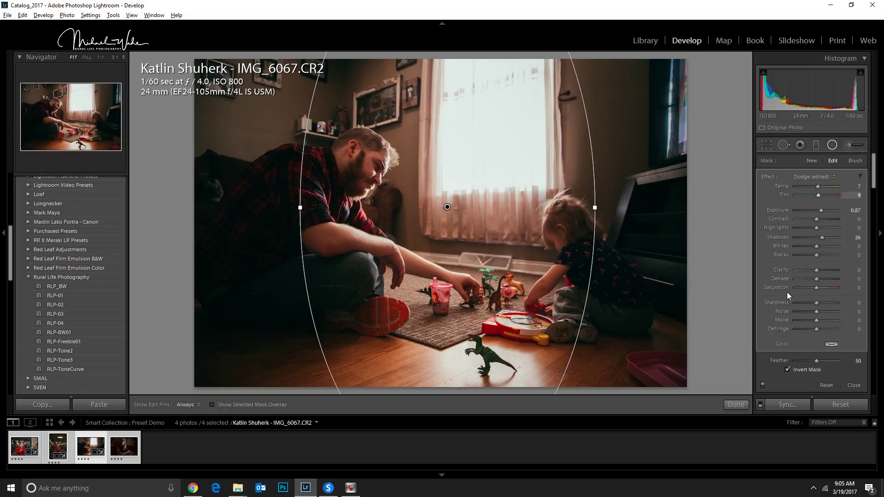
pyautogui.click(736, 405)
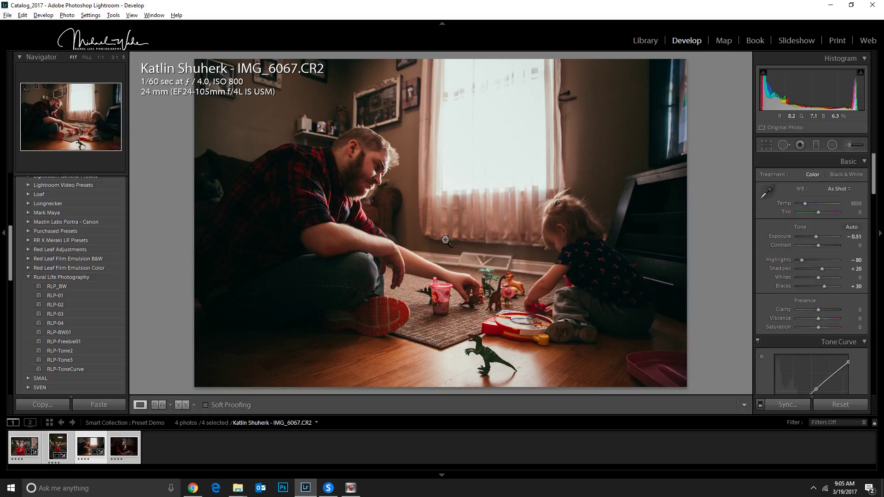
# Paint Exposure 0.50 dodge strokes on the girl and the man's face, then return to Library
pyautogui.click(857, 145)
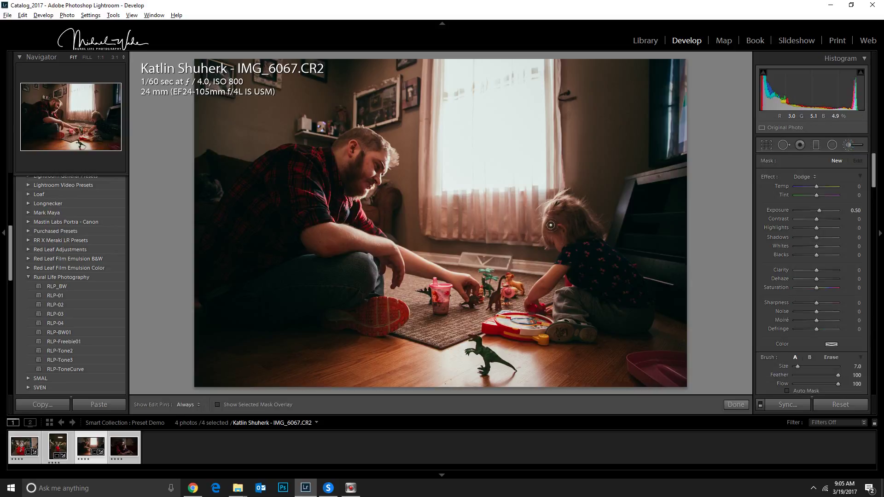
pyautogui.press('h')
pyautogui.press('h')
pyautogui.moveTo(554, 238); pyautogui.dragTo(530, 295)
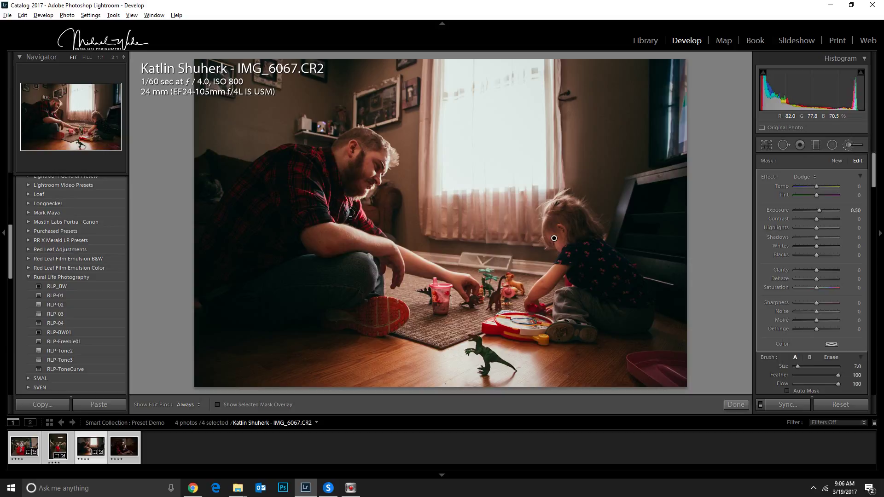
pyautogui.moveTo(364, 155)
pyautogui.mouseDown()
pyautogui.moveTo(364, 184)
pyautogui.moveTo(363, 154)
pyautogui.moveTo(371, 157)
pyautogui.mouseUp()
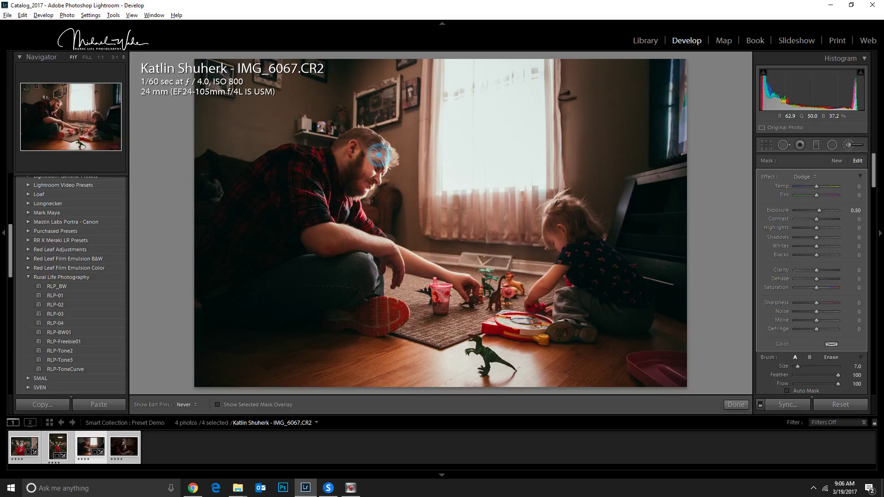
pyautogui.click(743, 408)
pyautogui.click(645, 41)
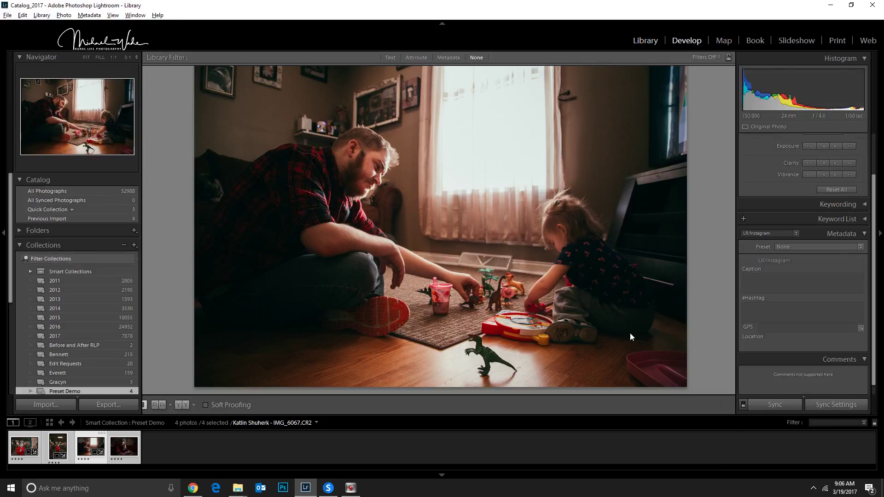
# Open IMG_6088 in Develop and straighten it by rotating about 4 degrees
pyautogui.click(319, 326)
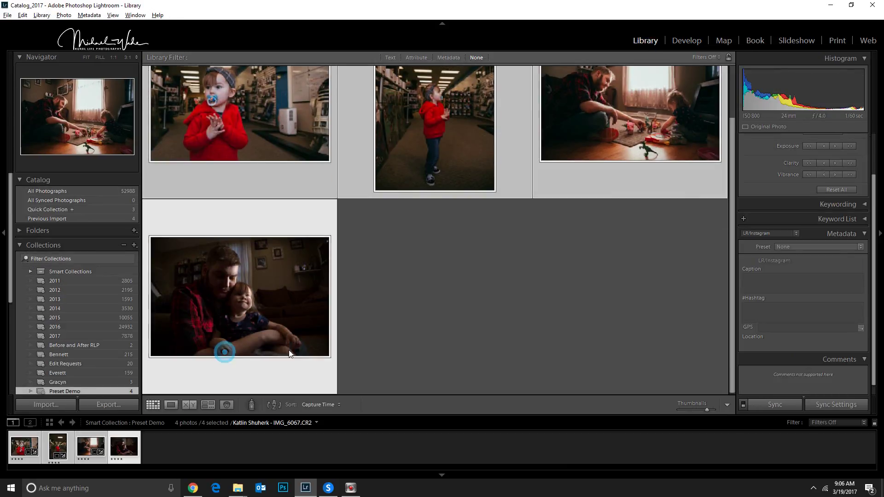
pyautogui.click(682, 36)
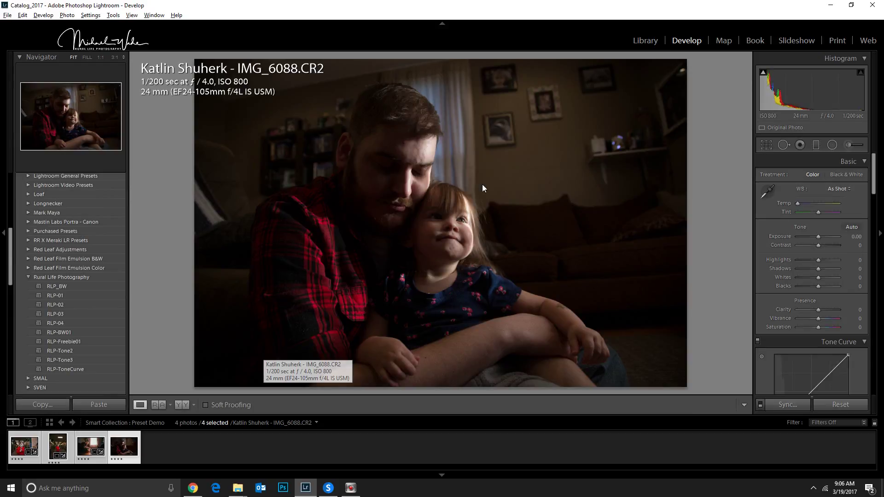
pyautogui.click(767, 144)
pyautogui.moveTo(737, 134); pyautogui.dragTo(745, 159)
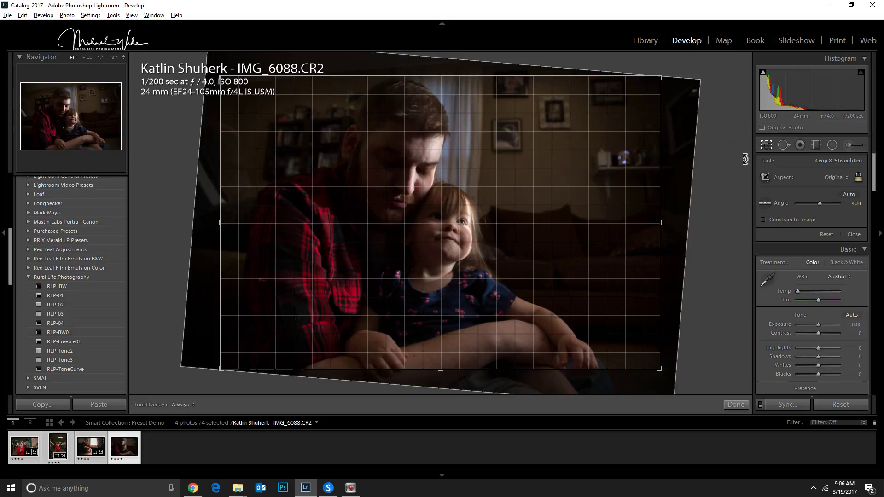
pyautogui.click(736, 405)
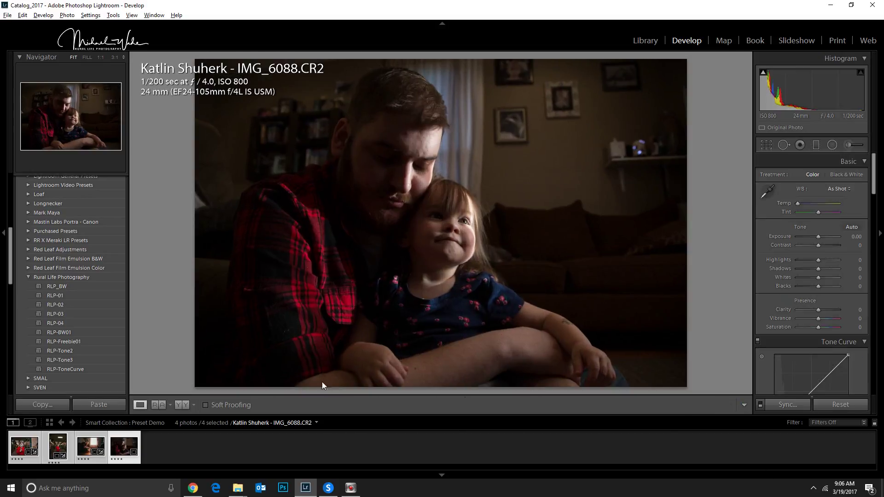
# Apply the RLP-01 preset, then set Exposure to +0.84 and Highlights to −73
pyautogui.click(62, 297)
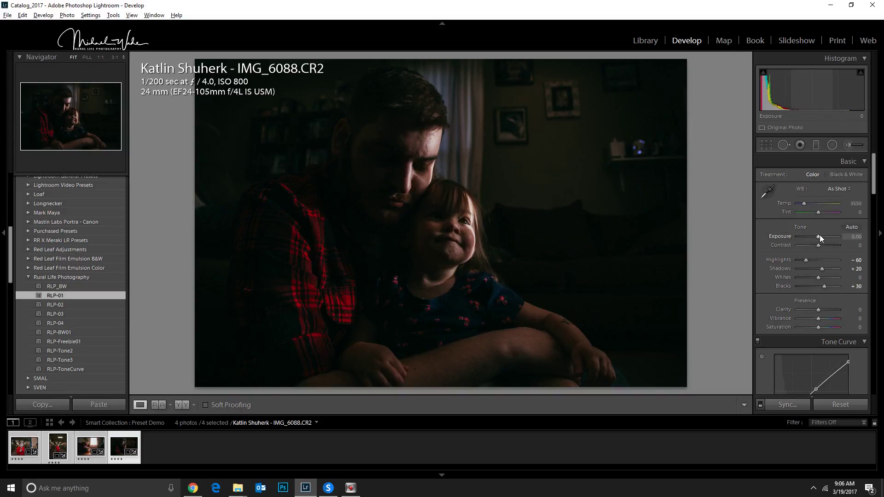
pyautogui.moveTo(818, 236); pyautogui.dragTo(803, 261)
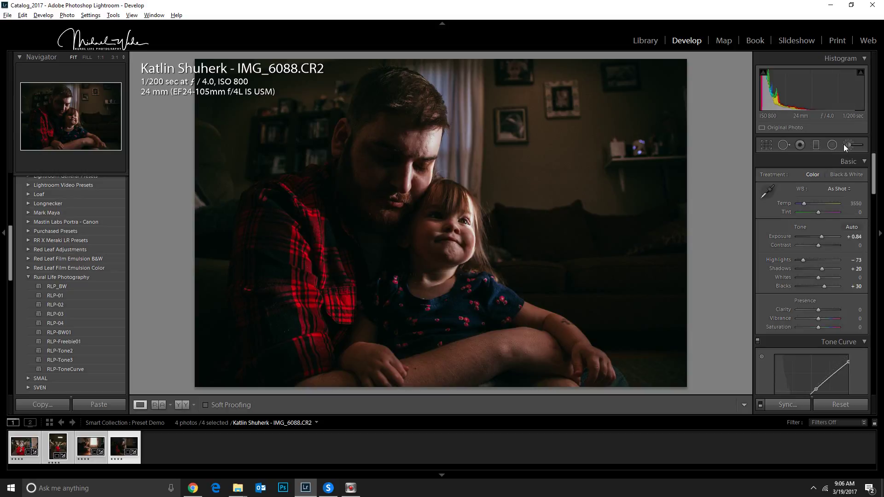
pyautogui.scroll(-2, 874, 178)
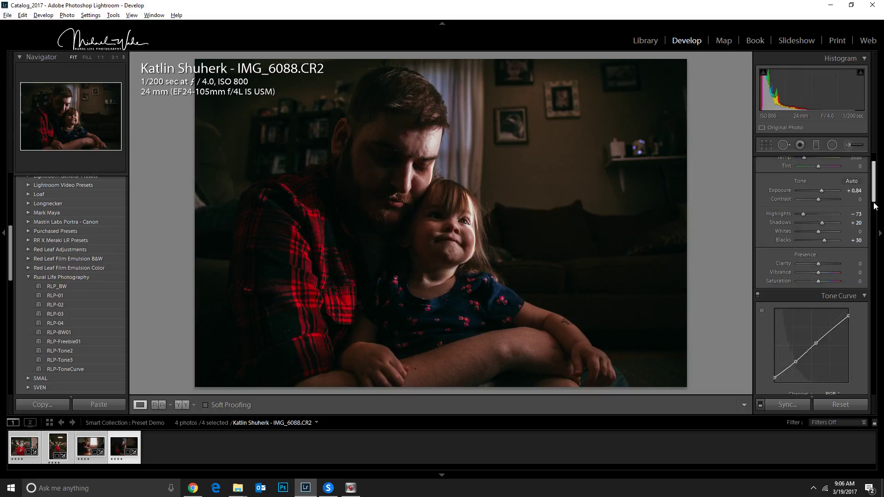
pyautogui.moveTo(876, 206); pyautogui.dragTo(874, 187)
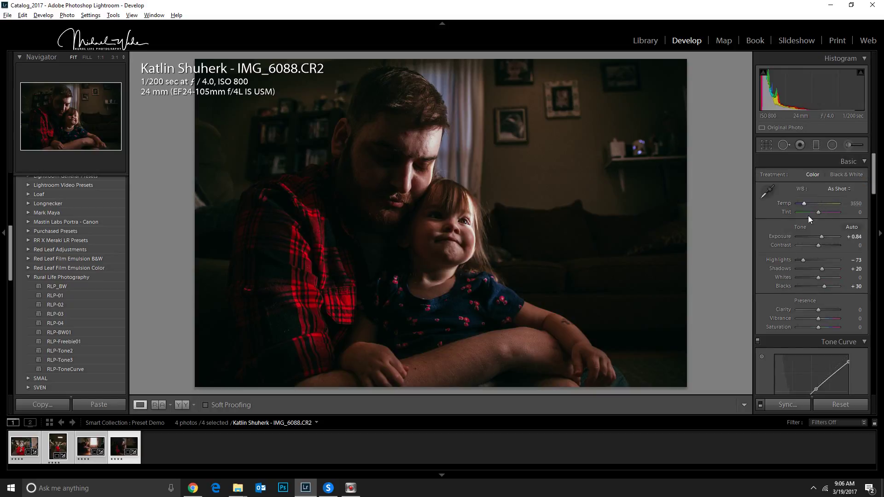
# Paint dodge strokes on the man's forehead and the girl's cheek
pyautogui.click(848, 145)
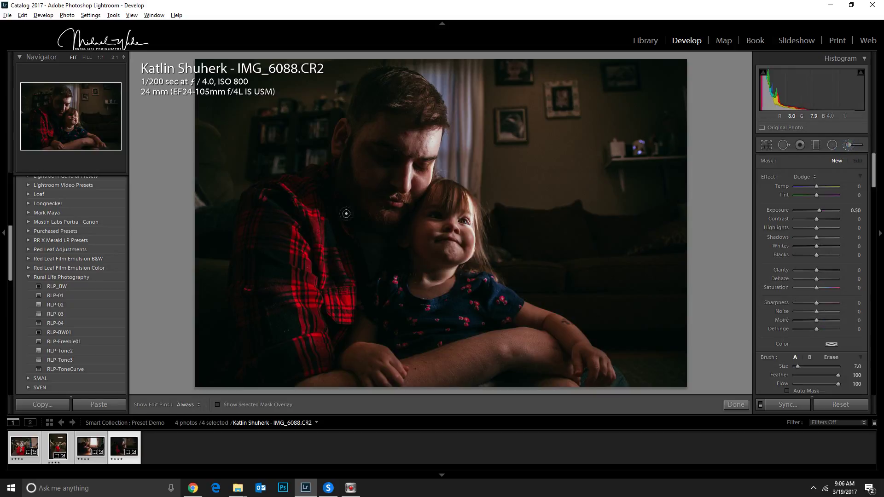
pyautogui.scroll(3, 392, 161)
pyautogui.click(418, 144)
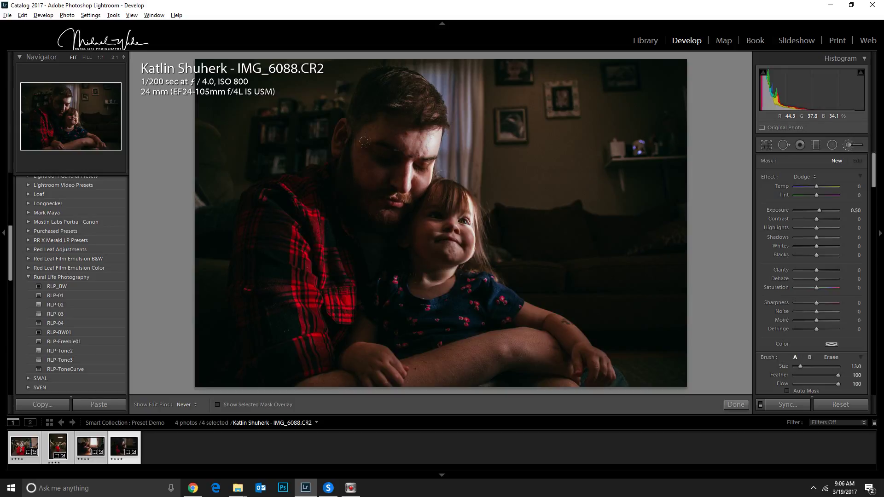
pyautogui.moveTo(441, 225)
pyautogui.mouseDown()
pyautogui.moveTo(414, 219)
pyautogui.moveTo(421, 189)
pyautogui.moveTo(426, 228)
pyautogui.moveTo(422, 203)
pyautogui.moveTo(414, 225)
pyautogui.mouseUp()
pyautogui.press('h')
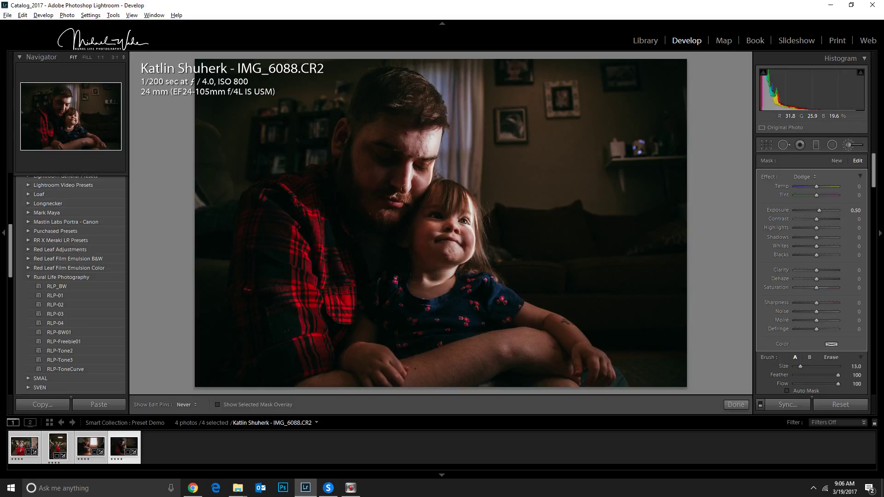
pyautogui.press('h')
pyautogui.press('h')
# Set the dodge brush's Shadows to 30 and Tint to −9
pyautogui.moveTo(817, 237); pyautogui.dragTo(824, 239)
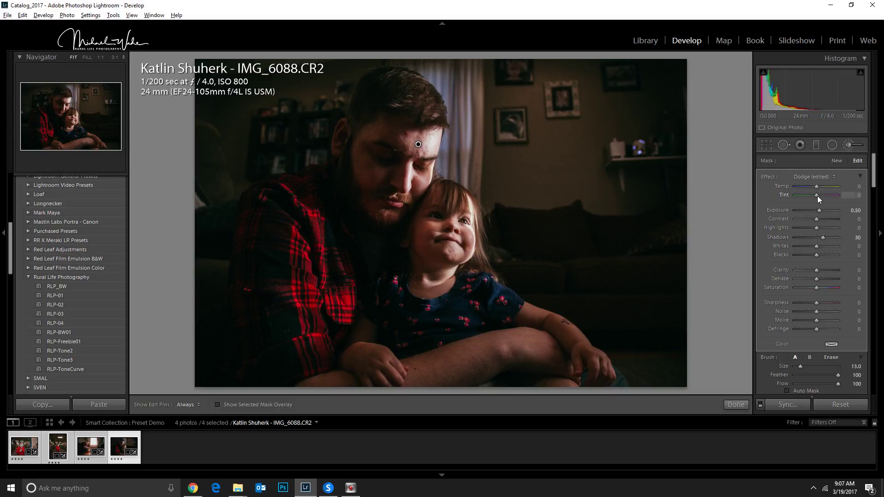
pyautogui.moveTo(817, 197); pyautogui.dragTo(814, 194)
pyautogui.moveTo(814, 194); pyautogui.dragTo(816, 195)
# Switch to Library and back to Develop, then raise Exposure to +1.29
pyautogui.click(645, 41)
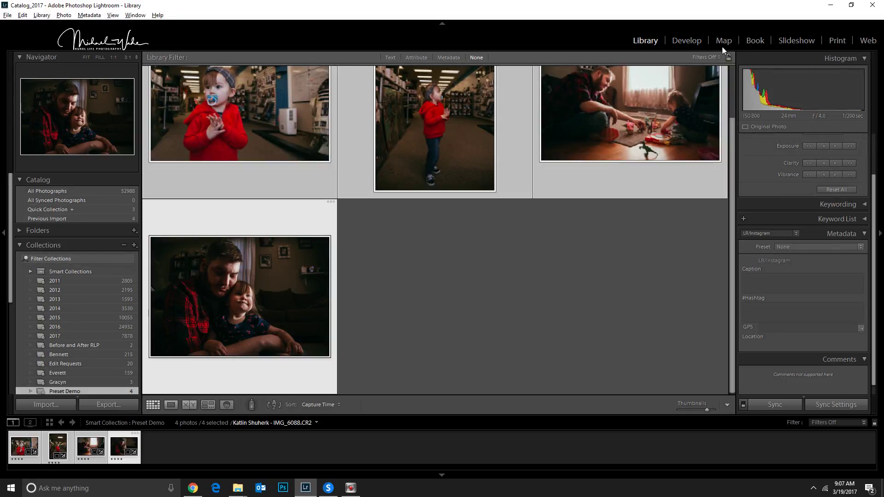
pyautogui.click(670, 42)
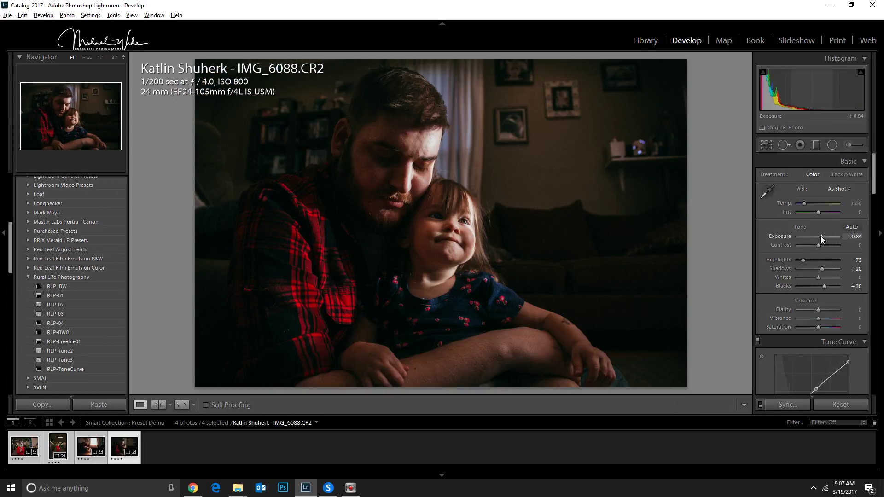
pyautogui.moveTo(821, 236); pyautogui.dragTo(824, 239)
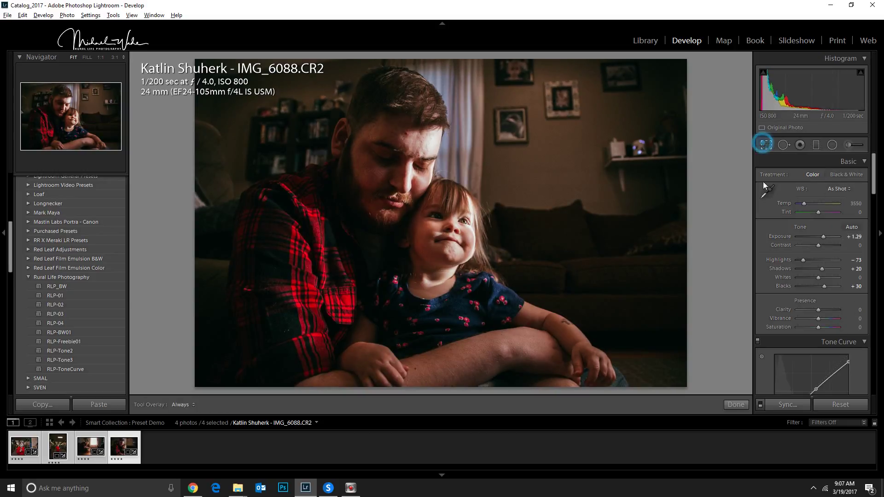
# Readjust the crop's tilt to 3.55° and apply it
pyautogui.click(766, 145)
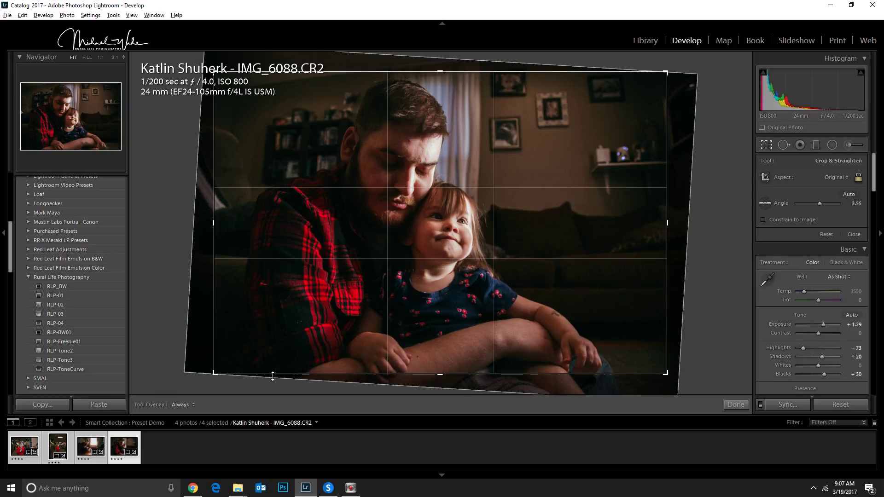
pyautogui.press('ctrl')
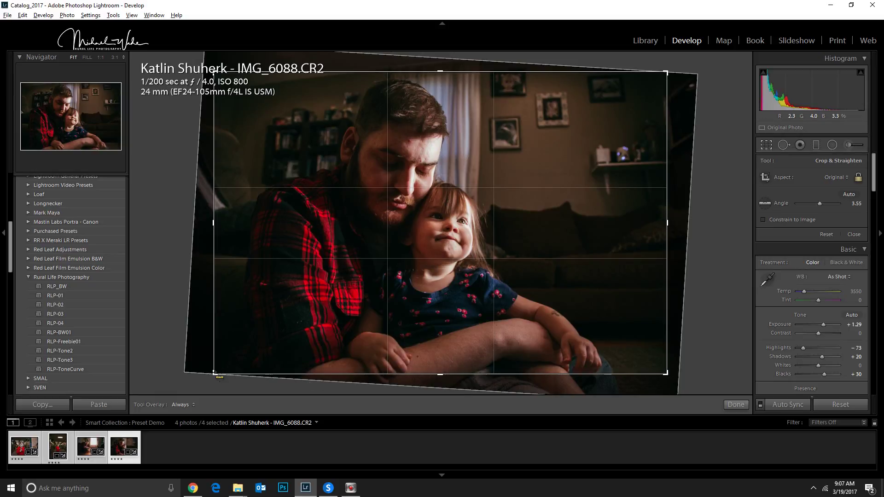
pyautogui.moveTo(219, 376); pyautogui.dragTo(246, 373)
pyautogui.press('Return')
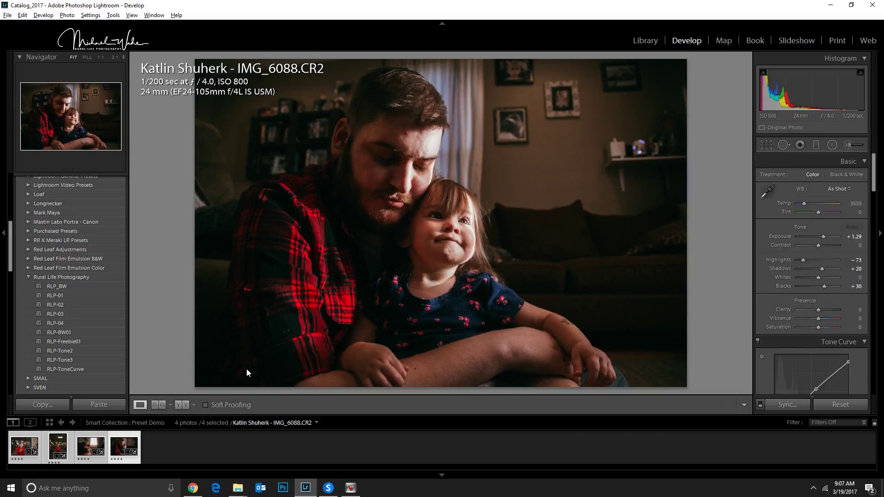
# Shrink the crop evenly around the father and daughter, reposition the photo, and apply it
pyautogui.click(766, 145)
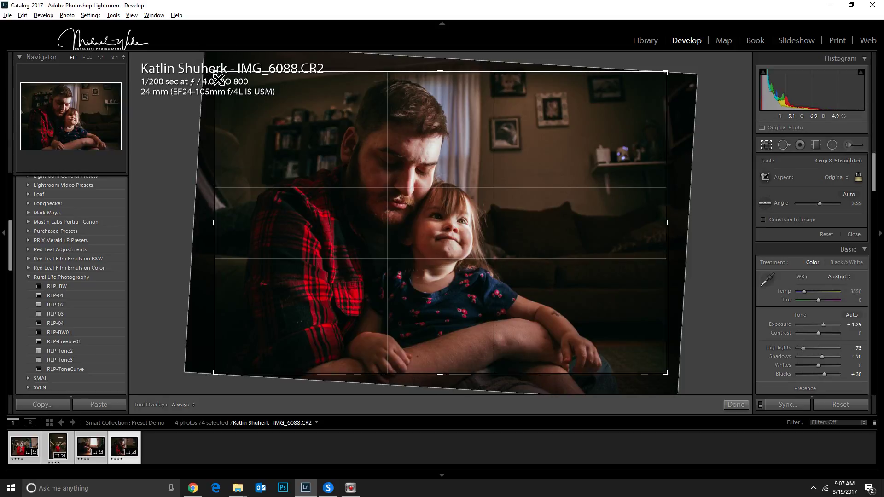
pyautogui.press('alt')
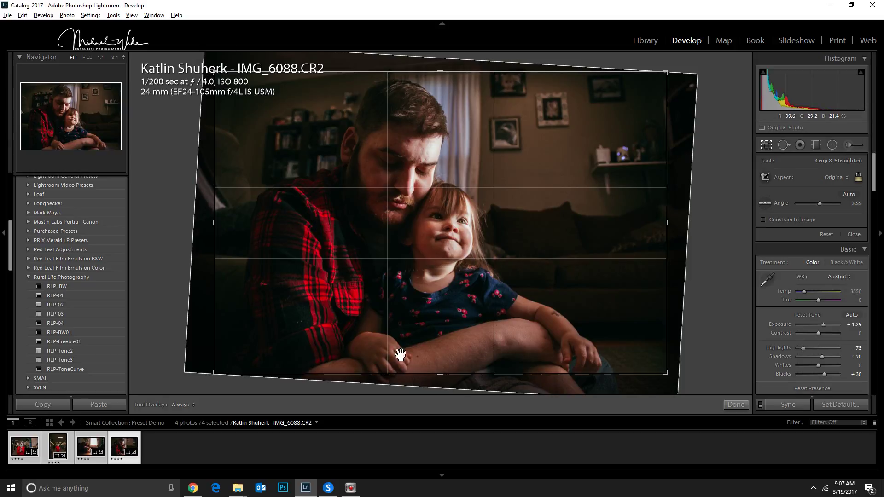
pyautogui.moveTo(442, 375); pyautogui.dragTo(441, 357)
pyautogui.moveTo(372, 272); pyautogui.dragTo(338, 273)
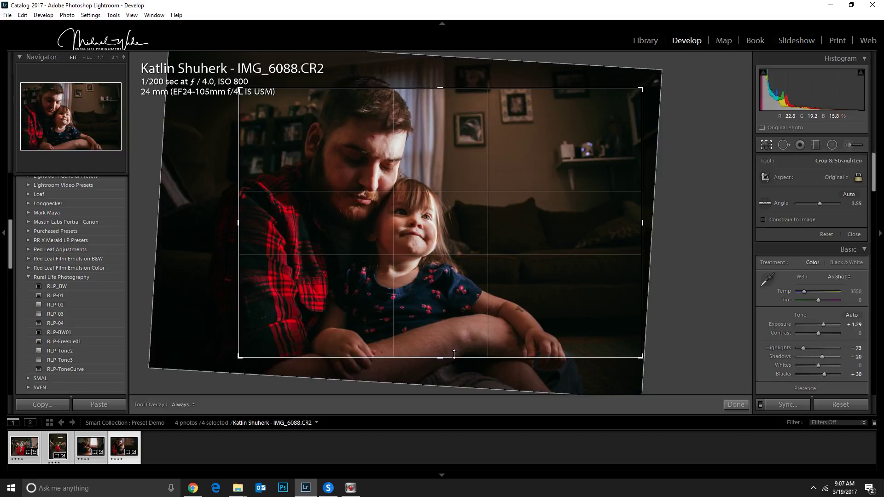
pyautogui.moveTo(439, 356); pyautogui.dragTo(440, 359)
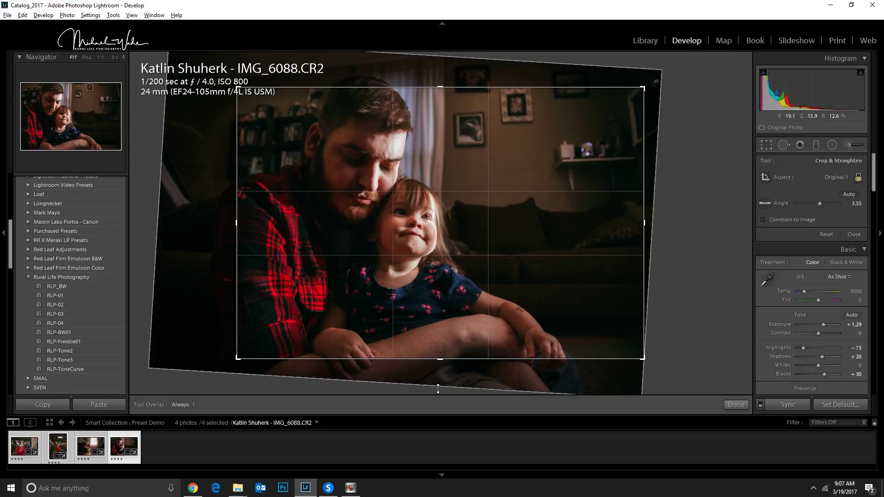
pyautogui.click(735, 405)
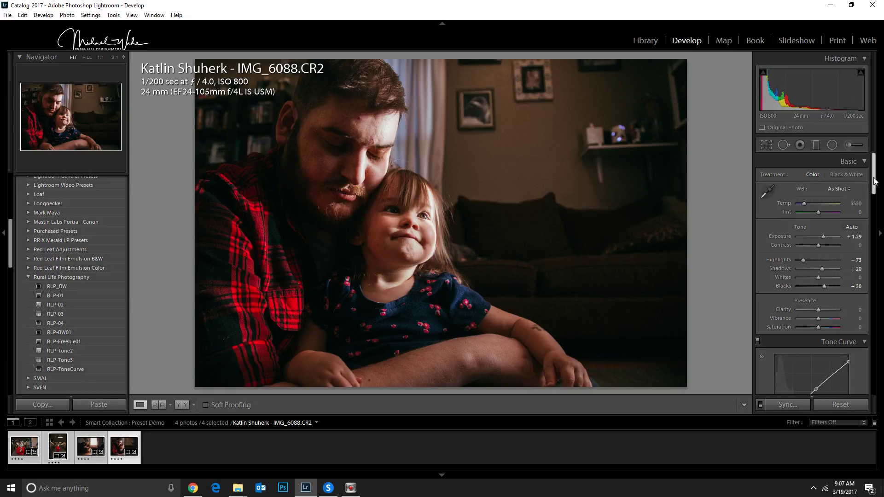
pyautogui.moveTo(873, 181); pyautogui.dragTo(873, 258)
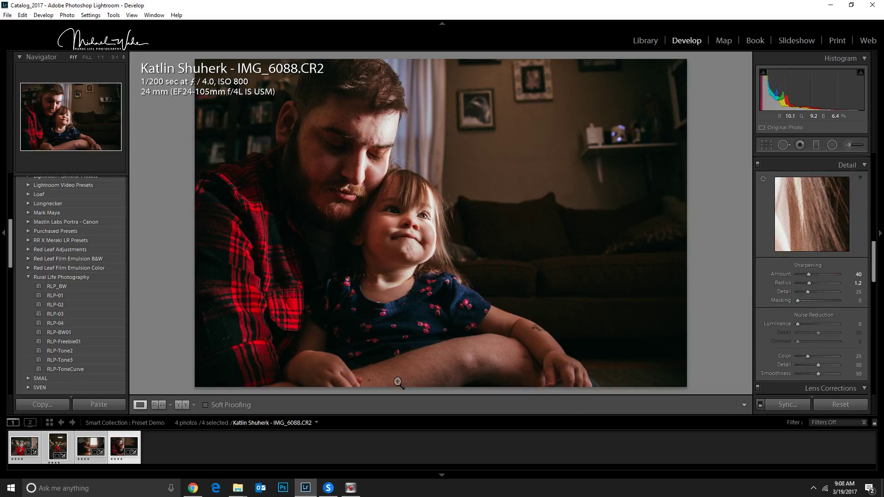